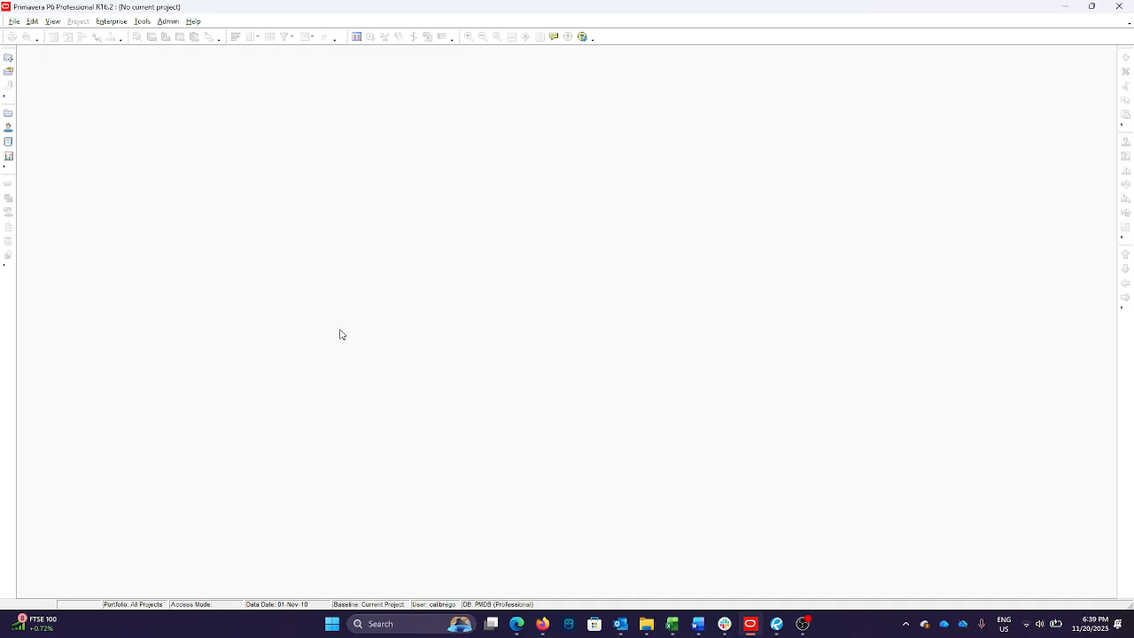
Open the Enterprise Project Structure and collapse its branches down to the top-level elements
click(101, 28)
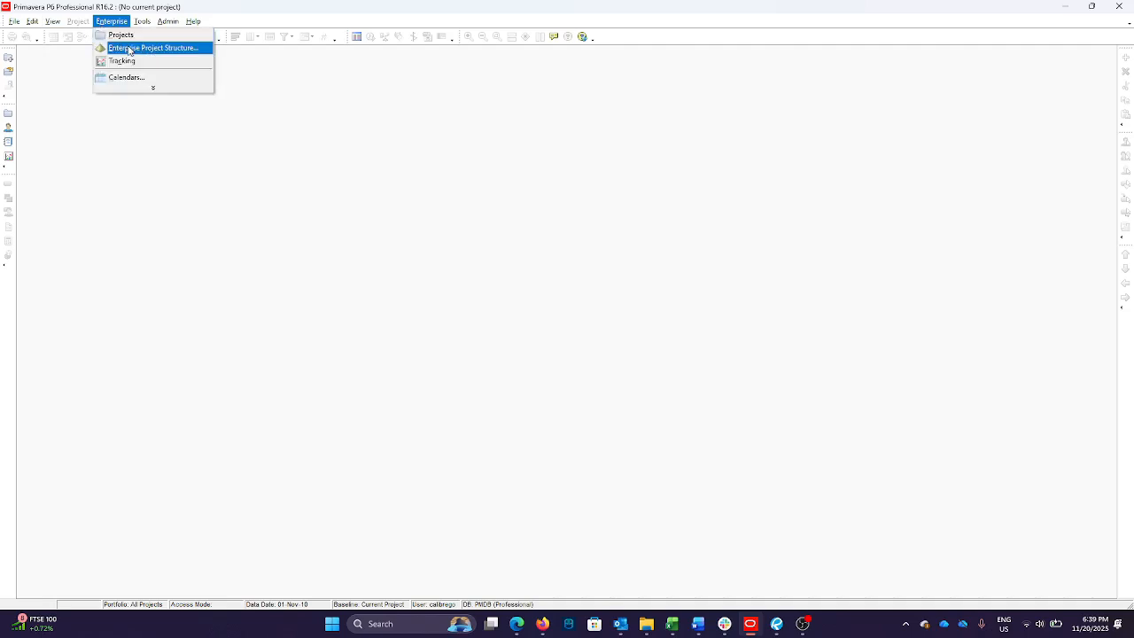
click(129, 49)
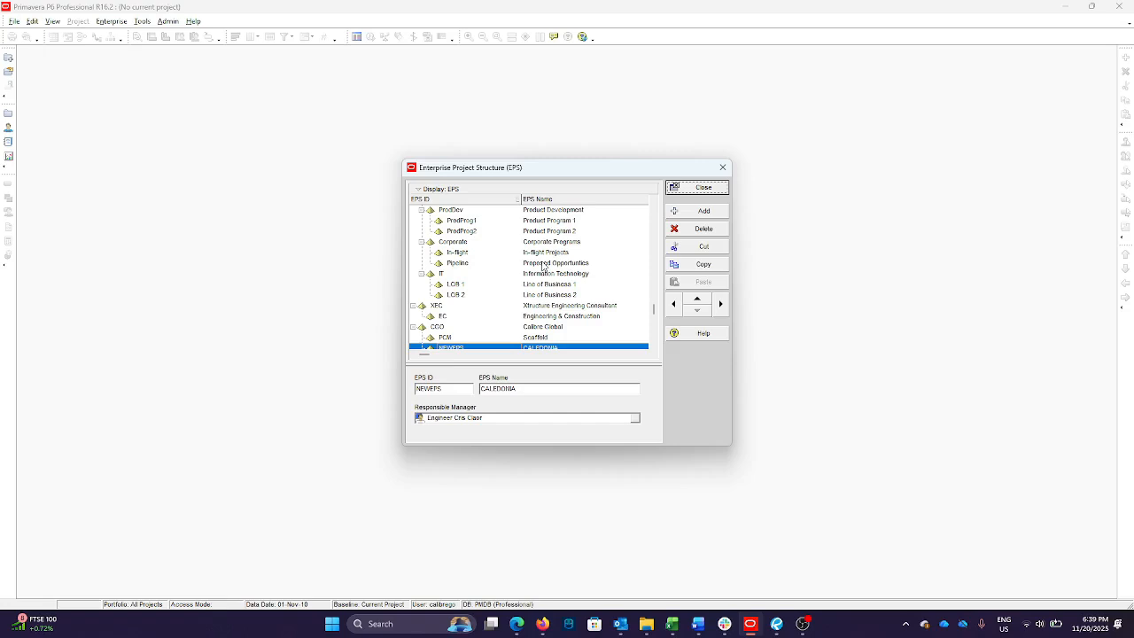
click(422, 211)
click(421, 241)
click(422, 273)
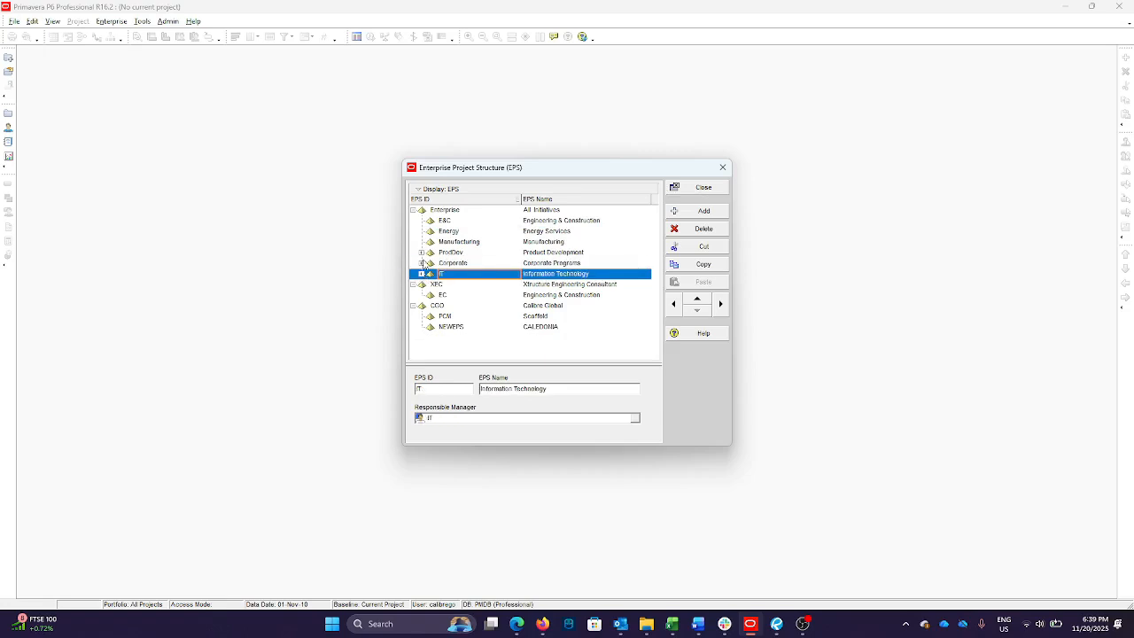
click(412, 210)
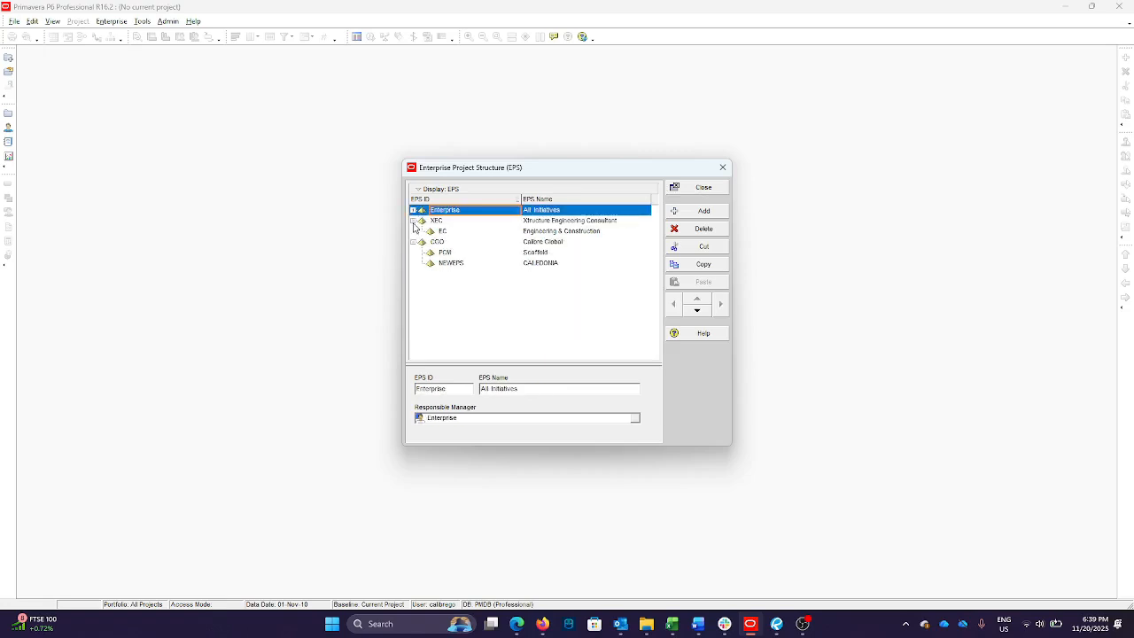
click(412, 220)
click(413, 231)
Add a new EPS element under Enterprise, promote it to the top level, and move it below all other elements
click(442, 210)
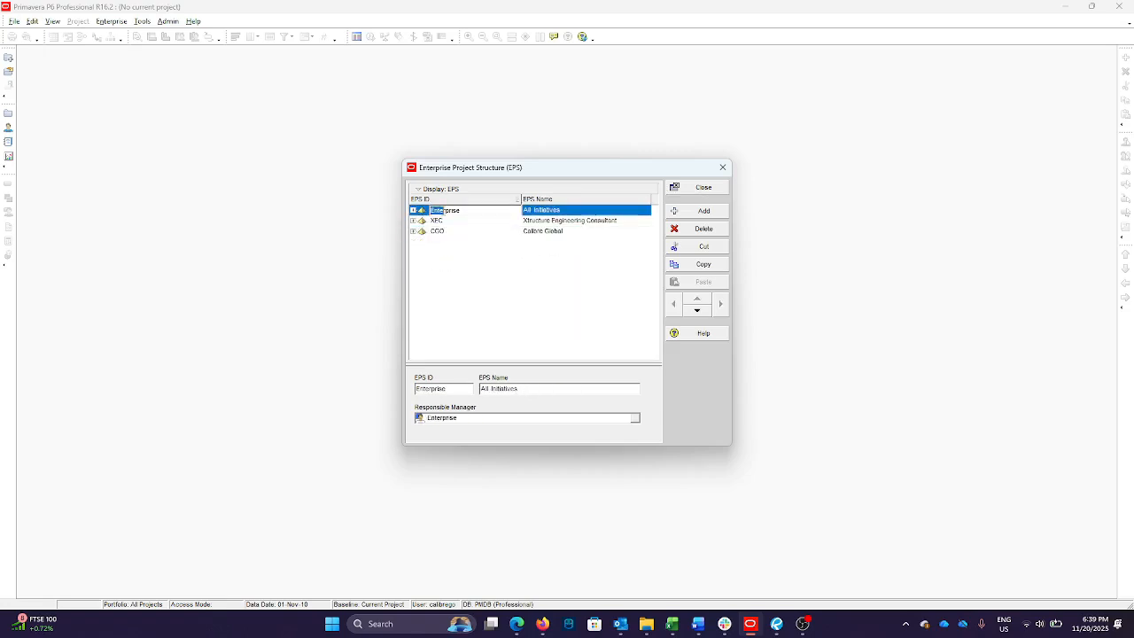
click(441, 221)
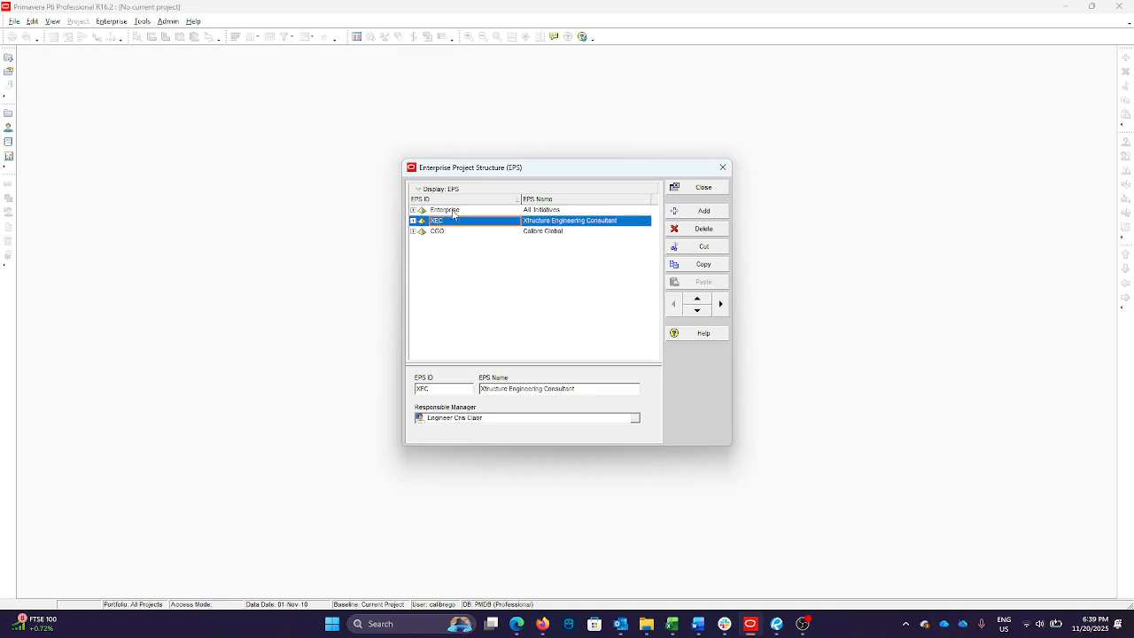
click(454, 213)
click(707, 213)
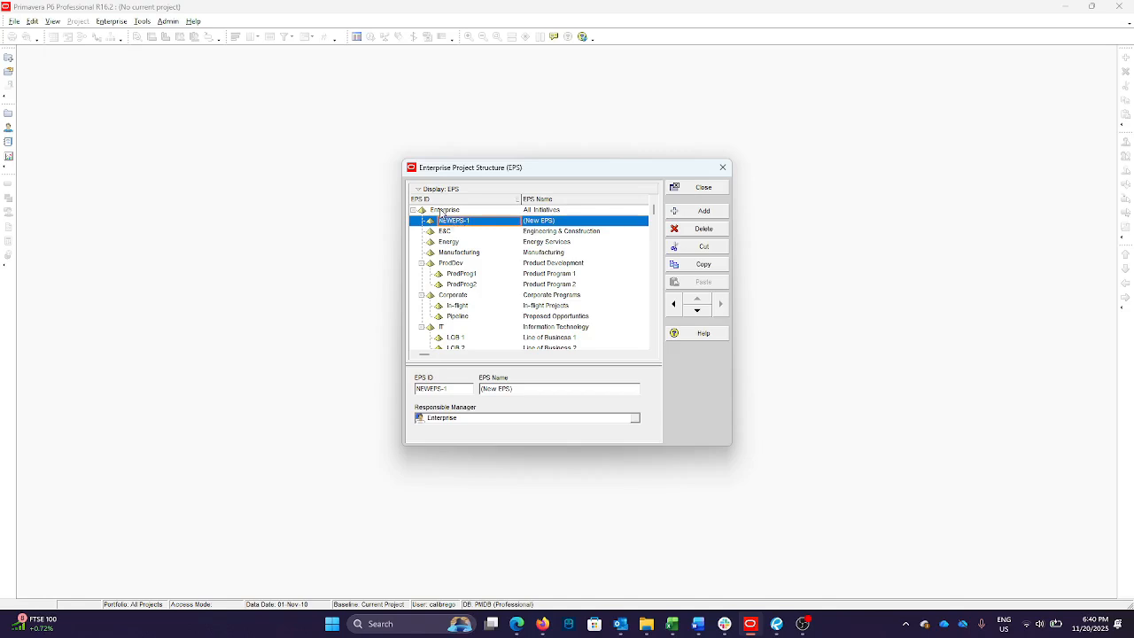
click(673, 306)
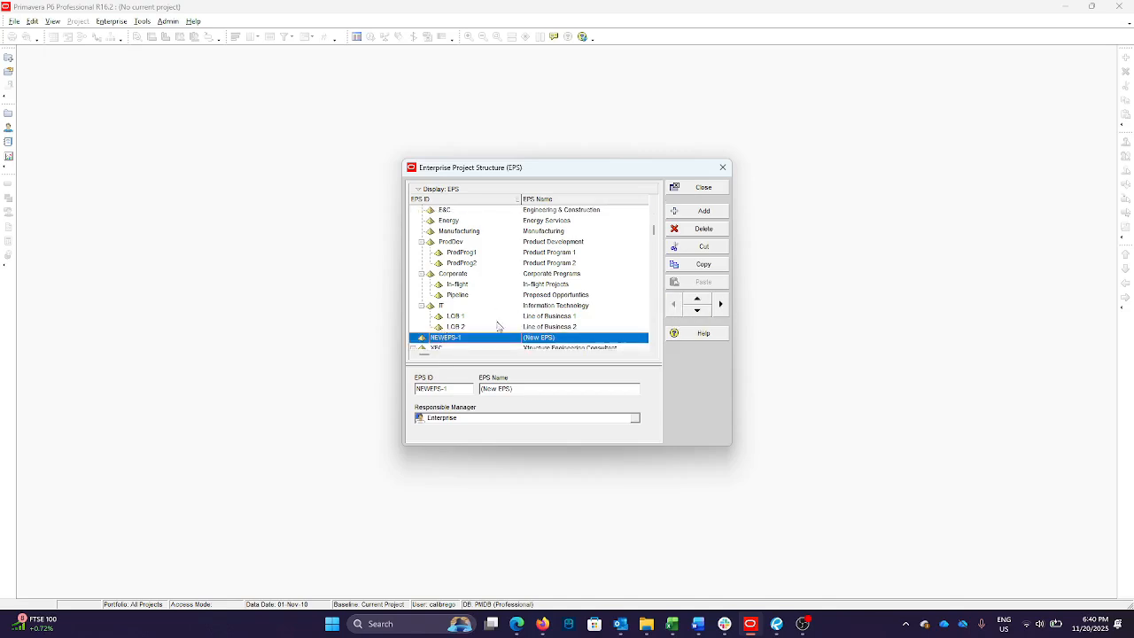
click(698, 310)
click(698, 310)
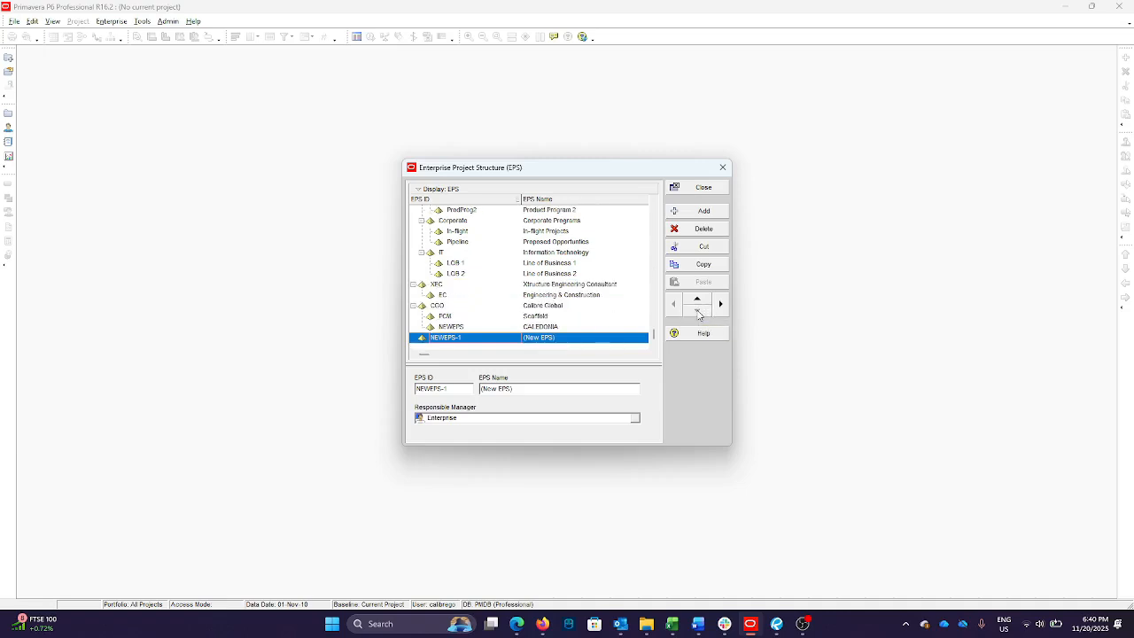
Set the new top-level element's EPS ID to 2026
click(413, 306)
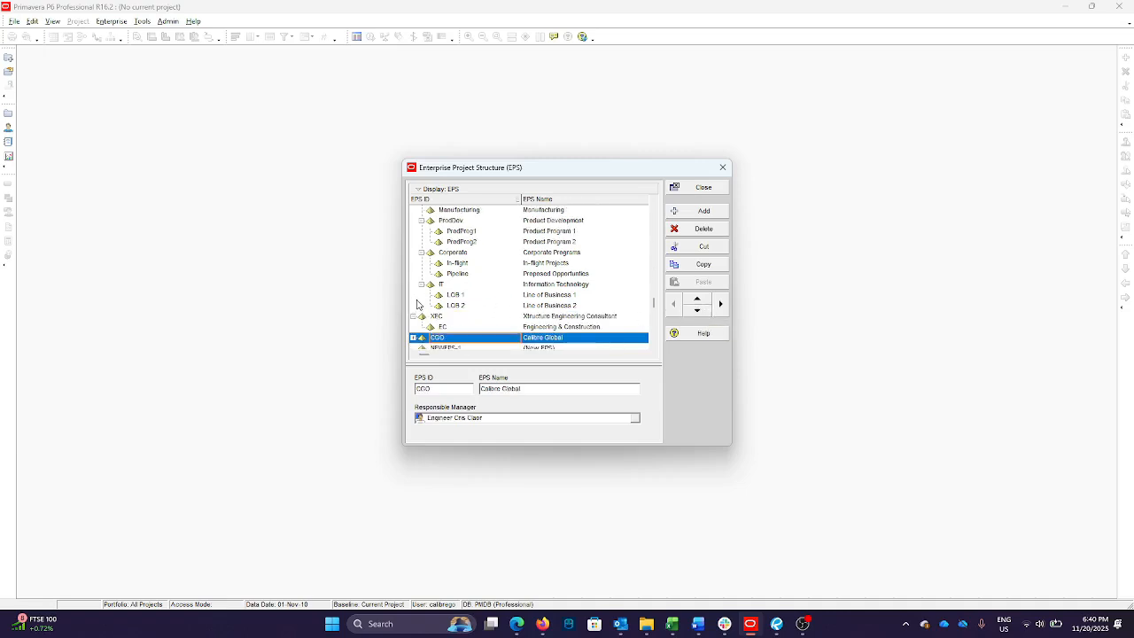
click(421, 288)
click(422, 274)
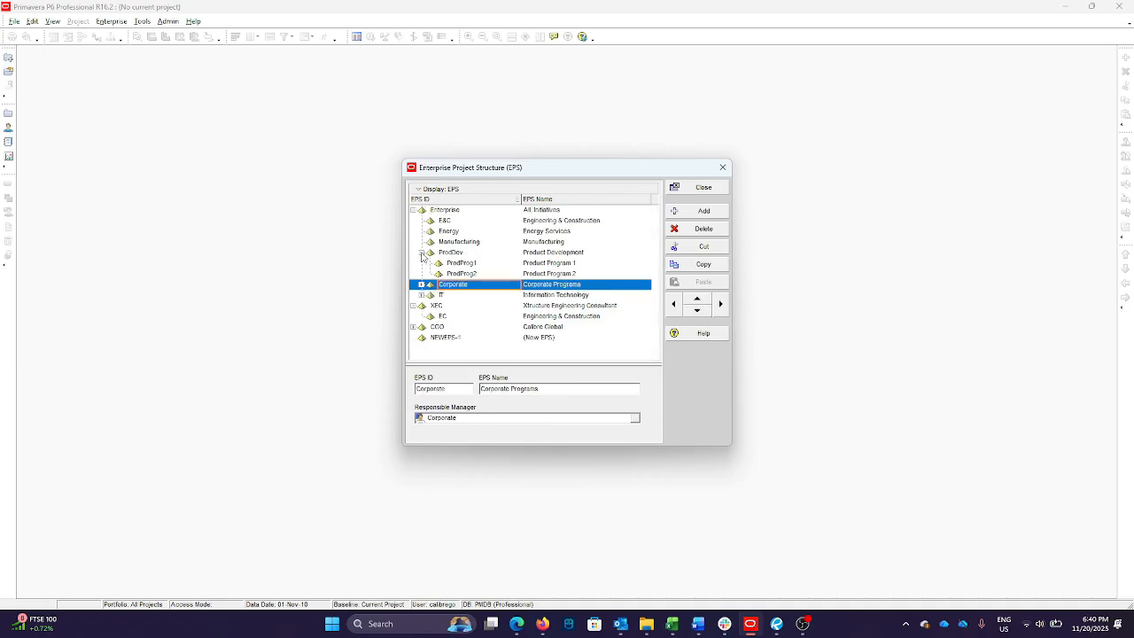
click(421, 254)
click(413, 210)
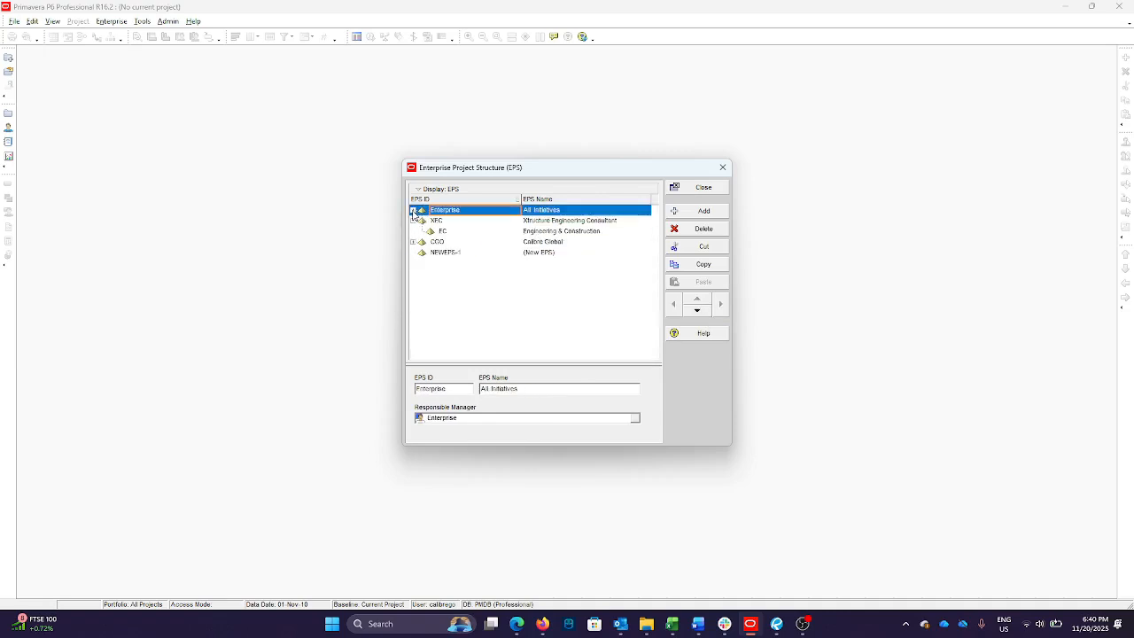
double_click(447, 256)
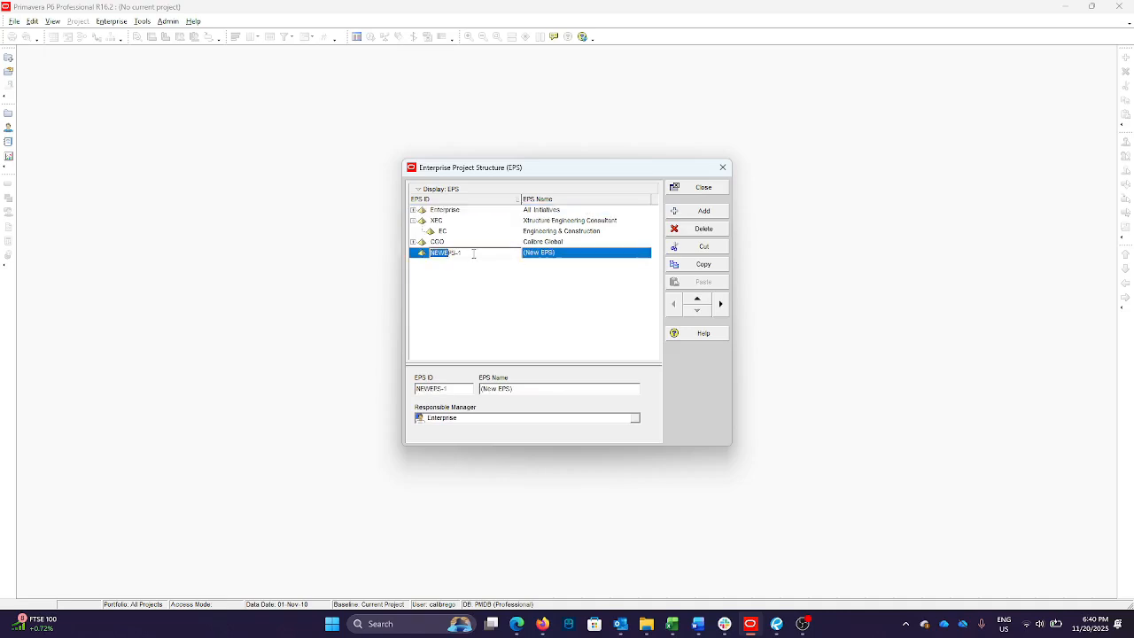
drag(474, 254, 426, 257)
text(2026)
click(567, 254)
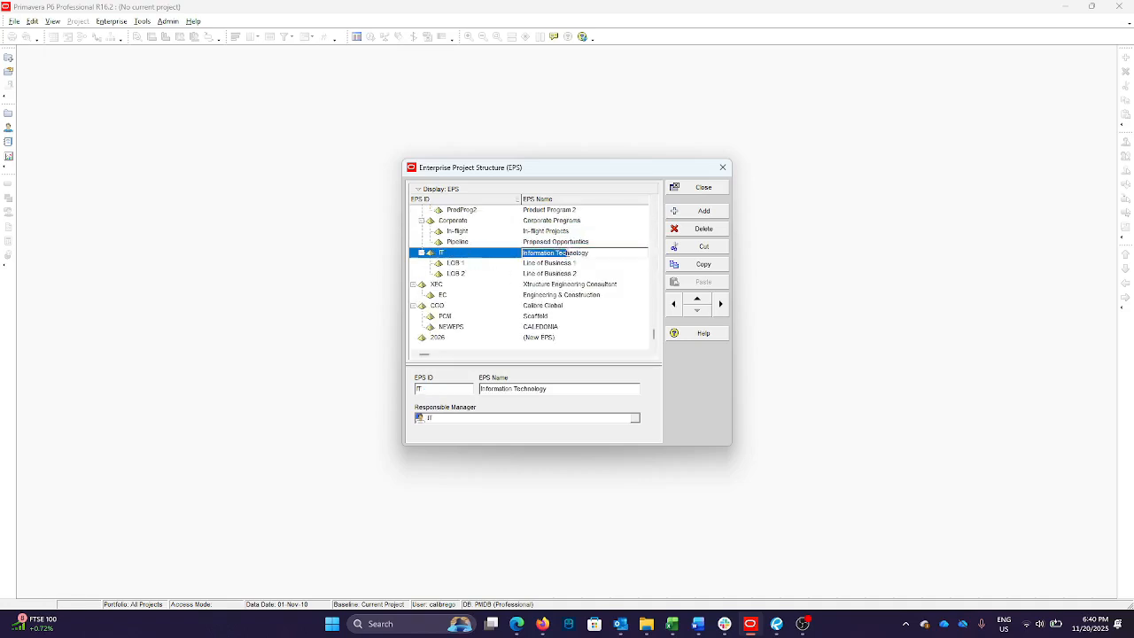
Set the EPS name of element 2026 to CONSTRUCTION PROJECT
click(558, 340)
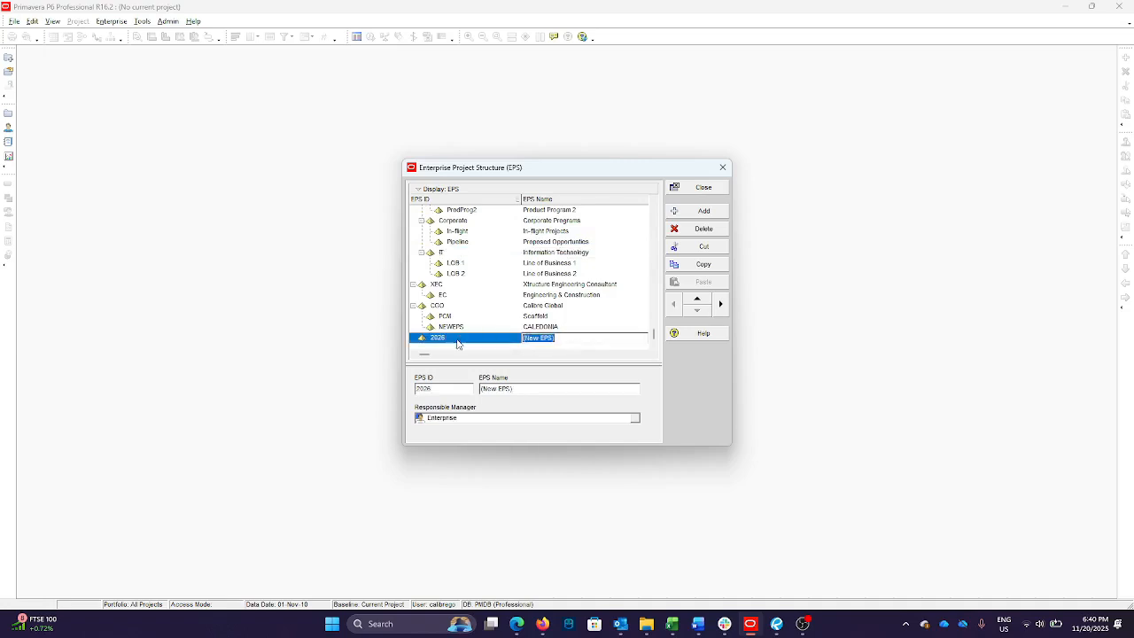
key(Caps_Lock)
text(CONSTRUCTION PROJECT)
click(555, 327)
click(561, 340)
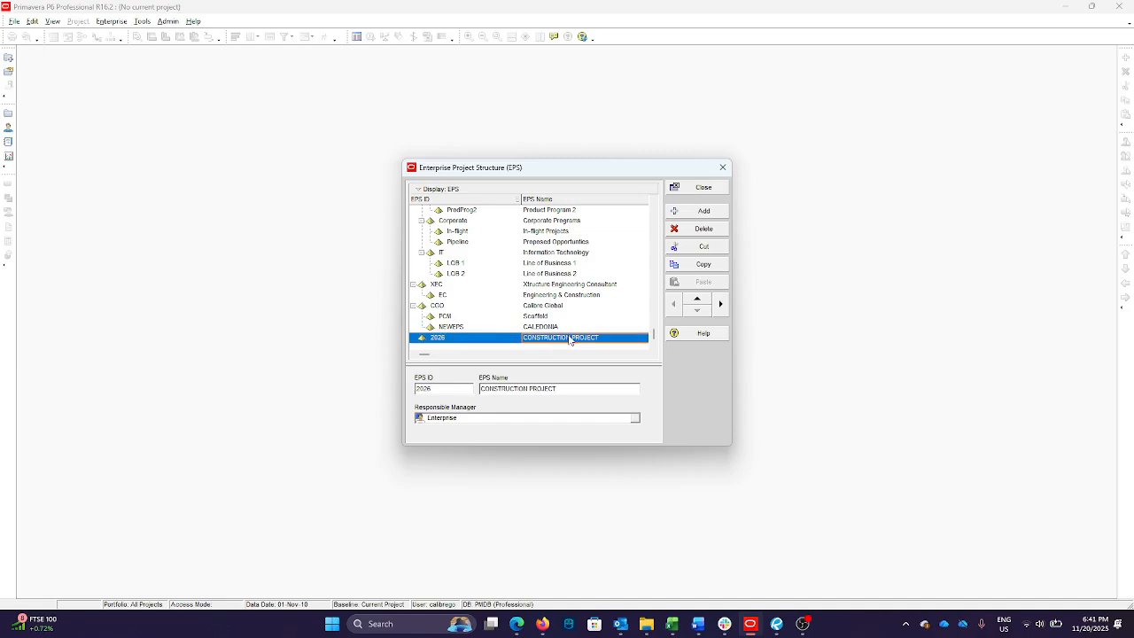
Add two child elements under 2026 and set their EPS IDs to 2026A and 2026B
click(704, 212)
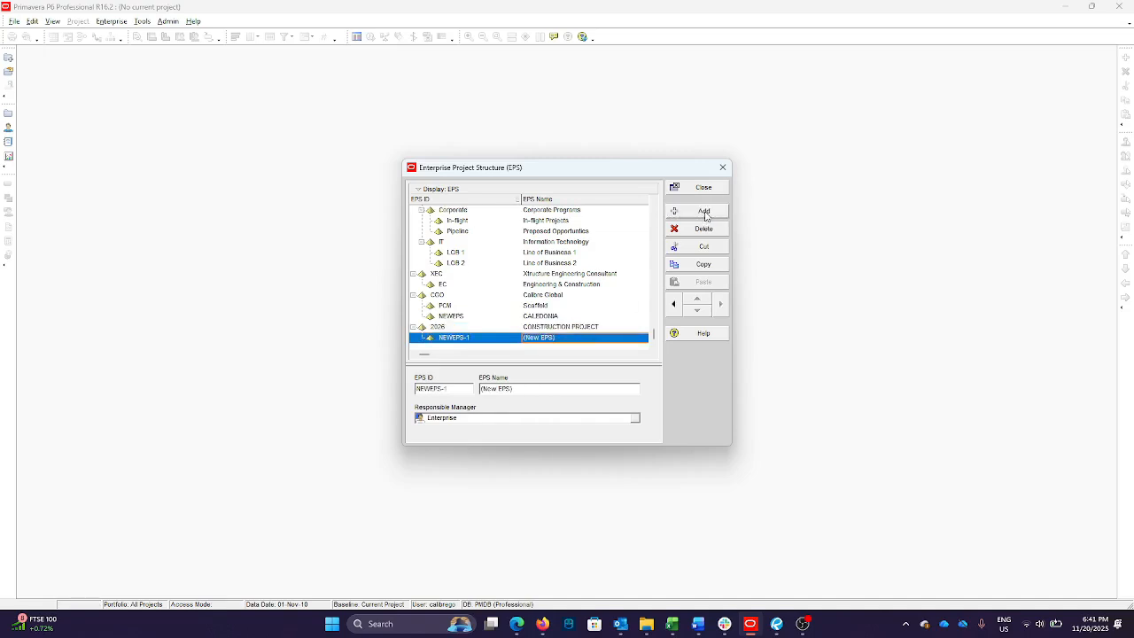
click(704, 212)
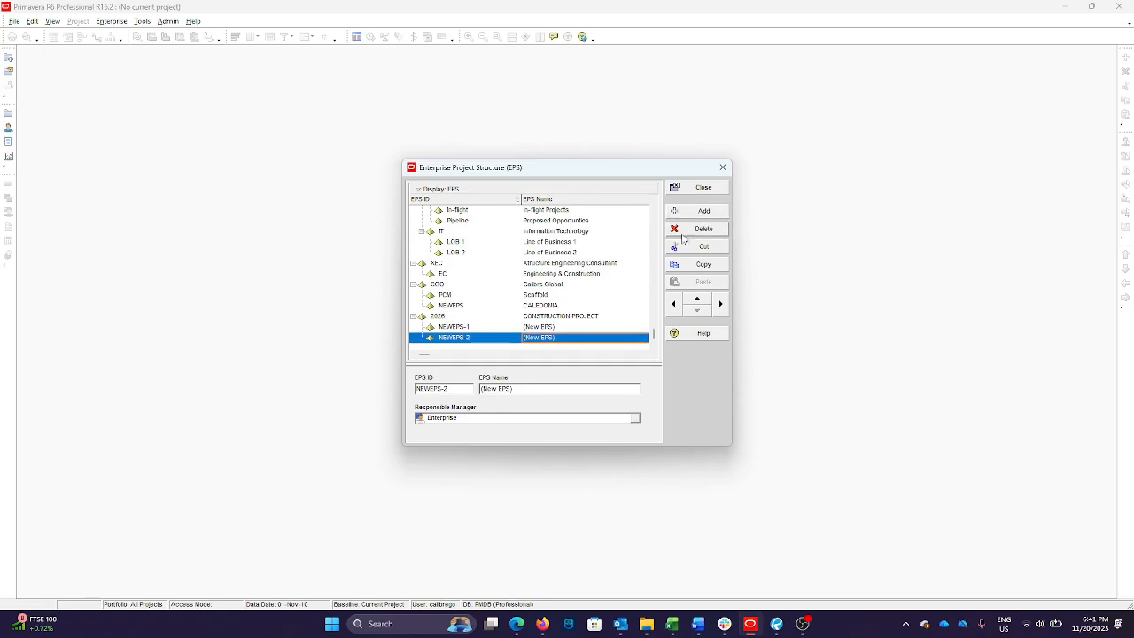
click(471, 327)
click(471, 327)
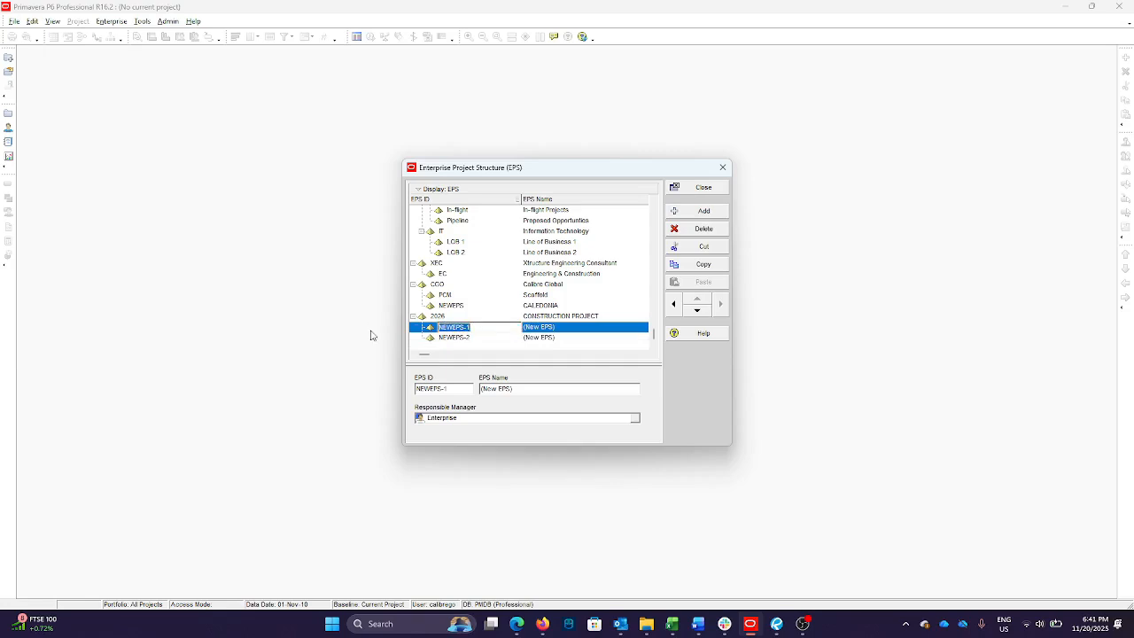
text(2026a)
click(477, 337)
text(2026B)
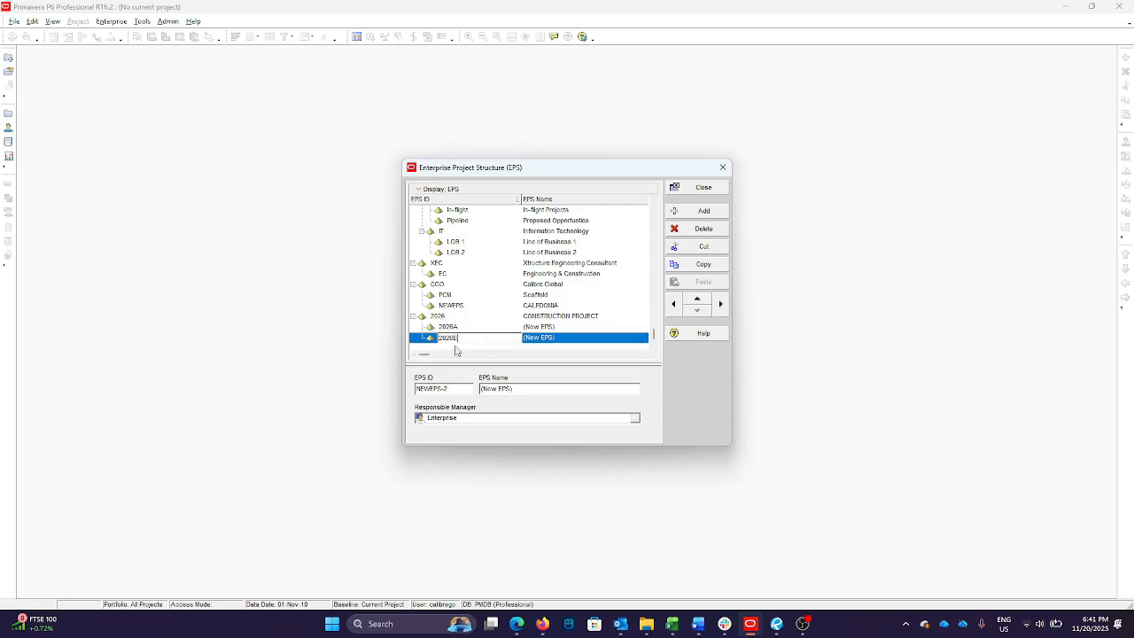
Set the EPS name of element 2026A to Building Construction
click(560, 327)
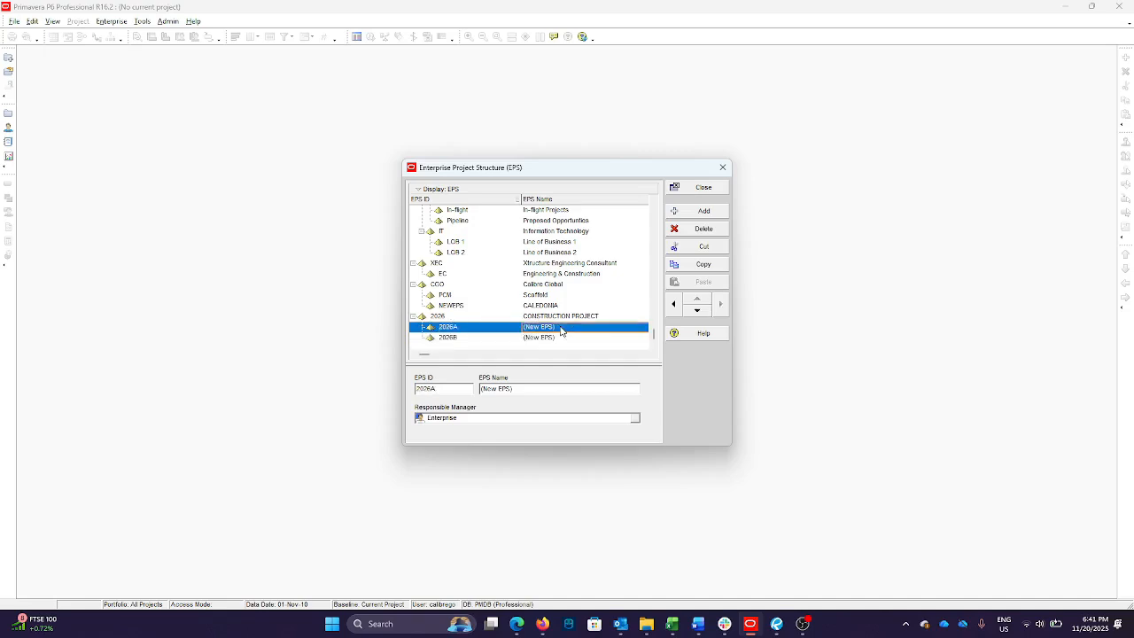
key(Caps_Lock)
text(Cons)
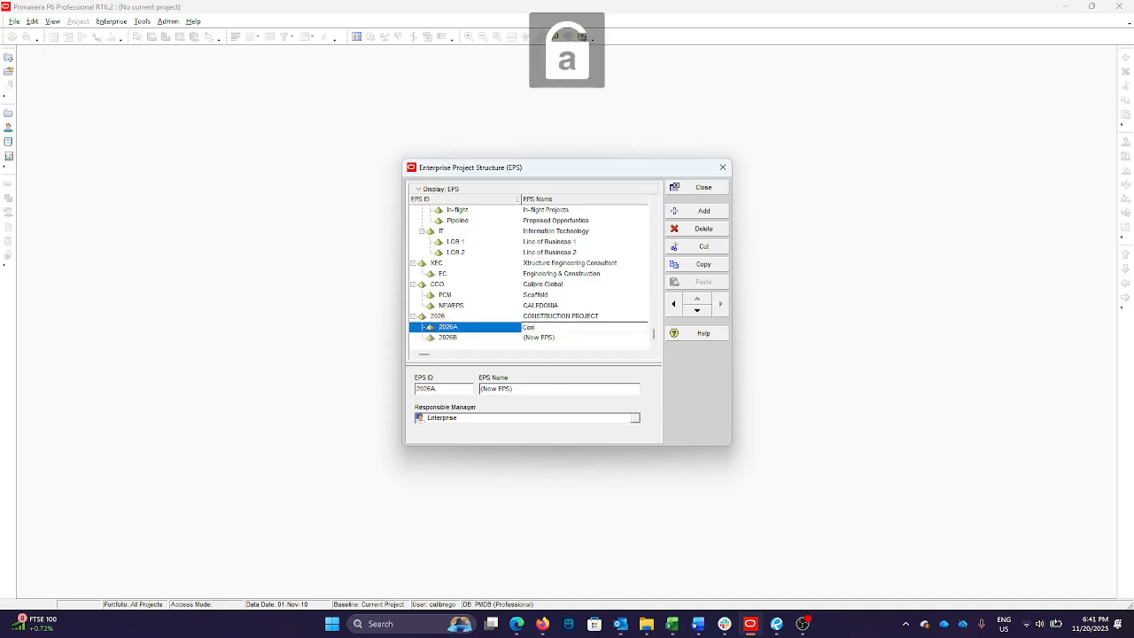
key(BackSpace)
key(BackSpace)
key(BackSpace)
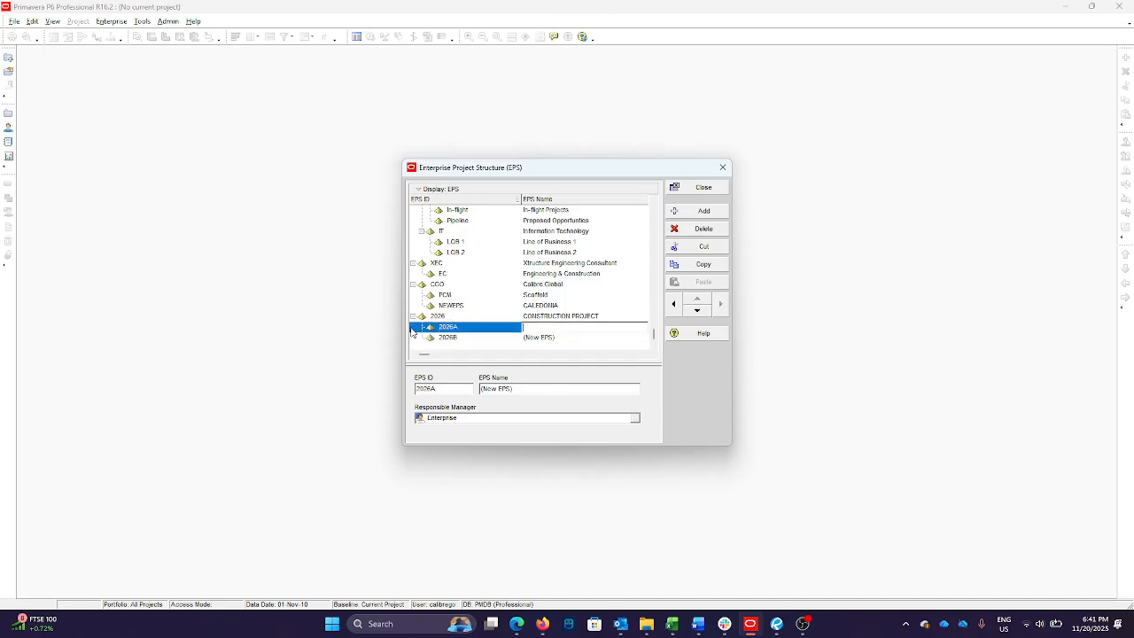
text(Buiding Construction)
Set the EPS name of element 2026B to Civil Works and close the Enterprise Project Structure
click(570, 338)
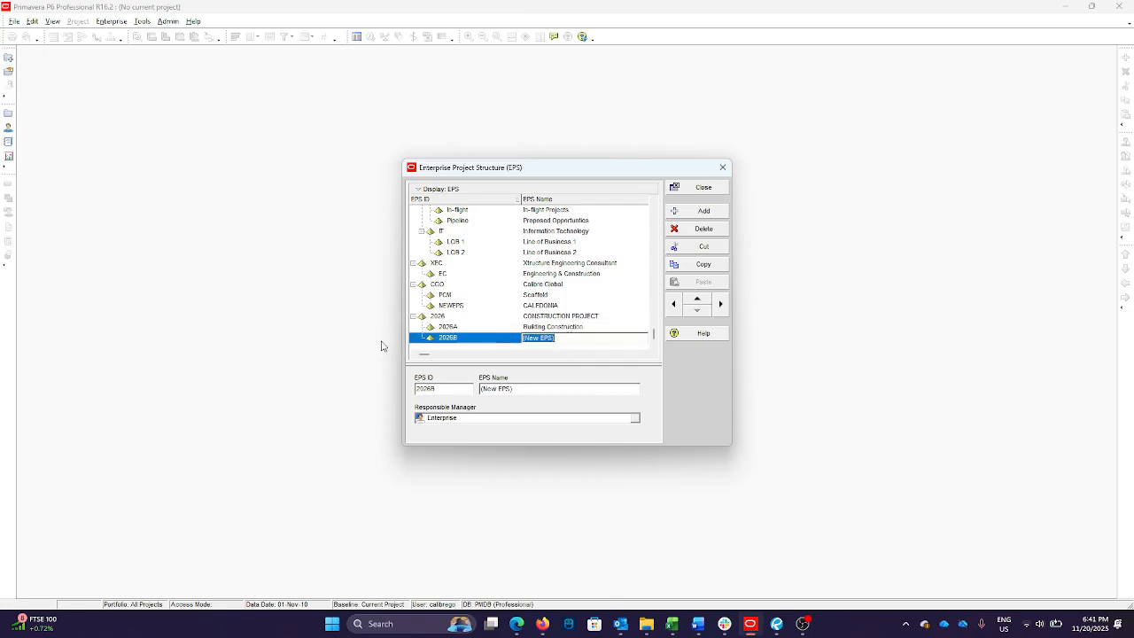
text(Civil Works)
click(567, 317)
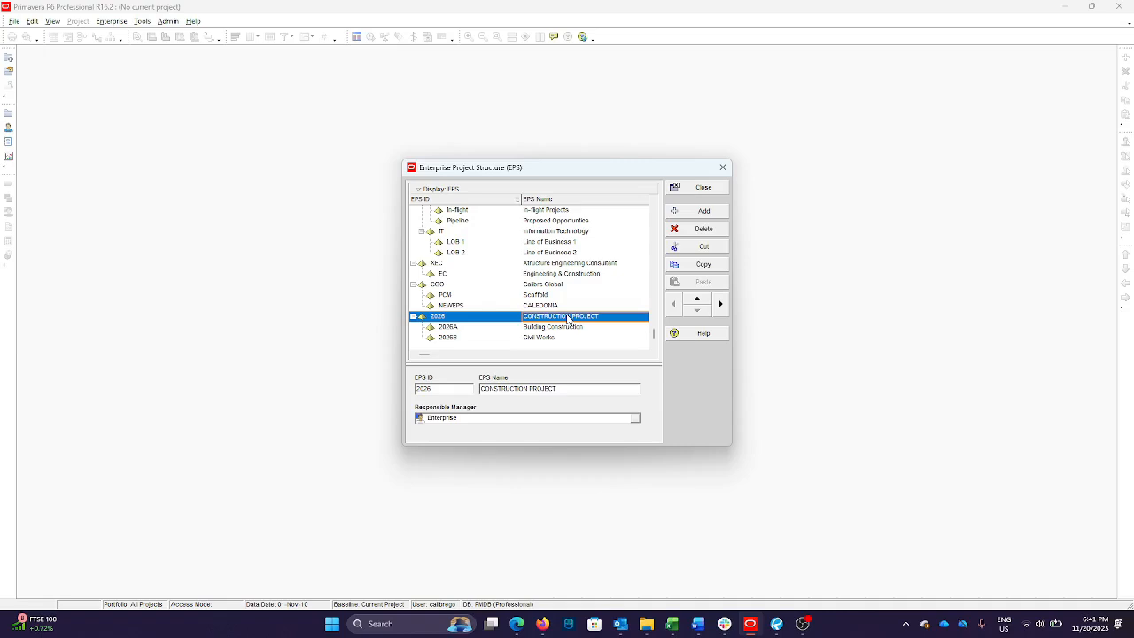
click(714, 189)
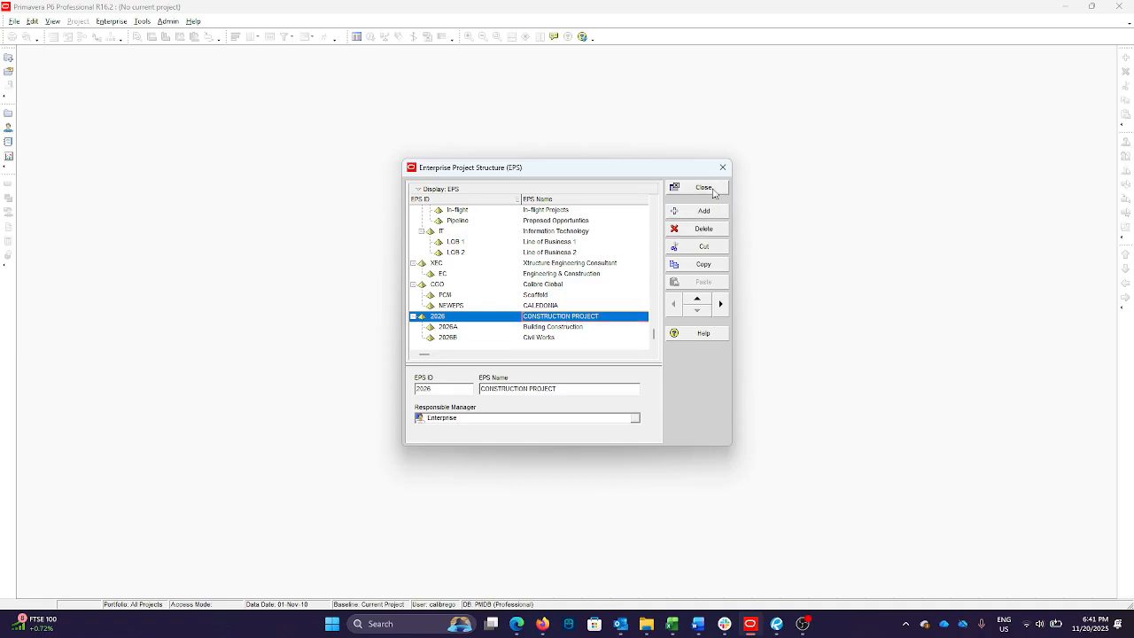
Show the Projects view and create a new project under 2026A Building Construction, accepting the wizard's default settings
click(115, 23)
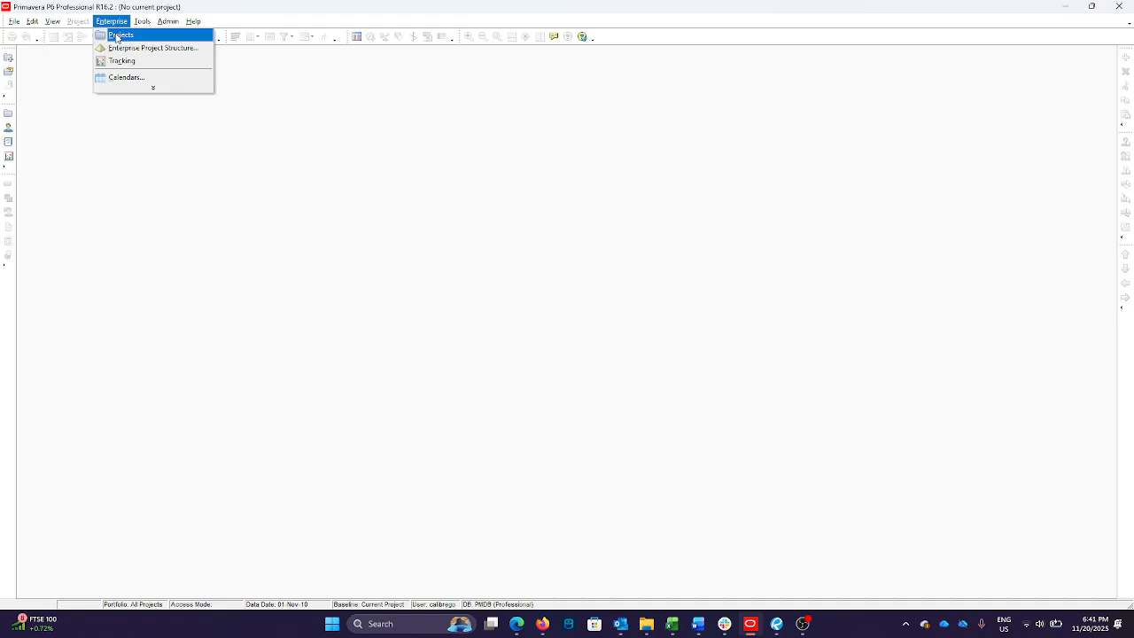
click(116, 36)
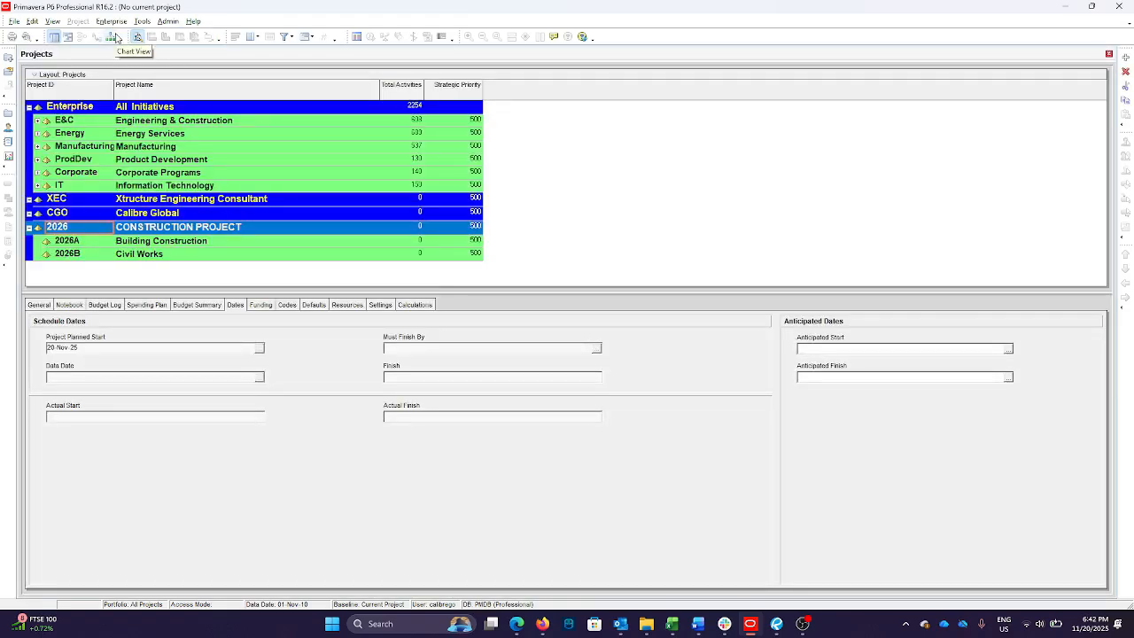
click(191, 243)
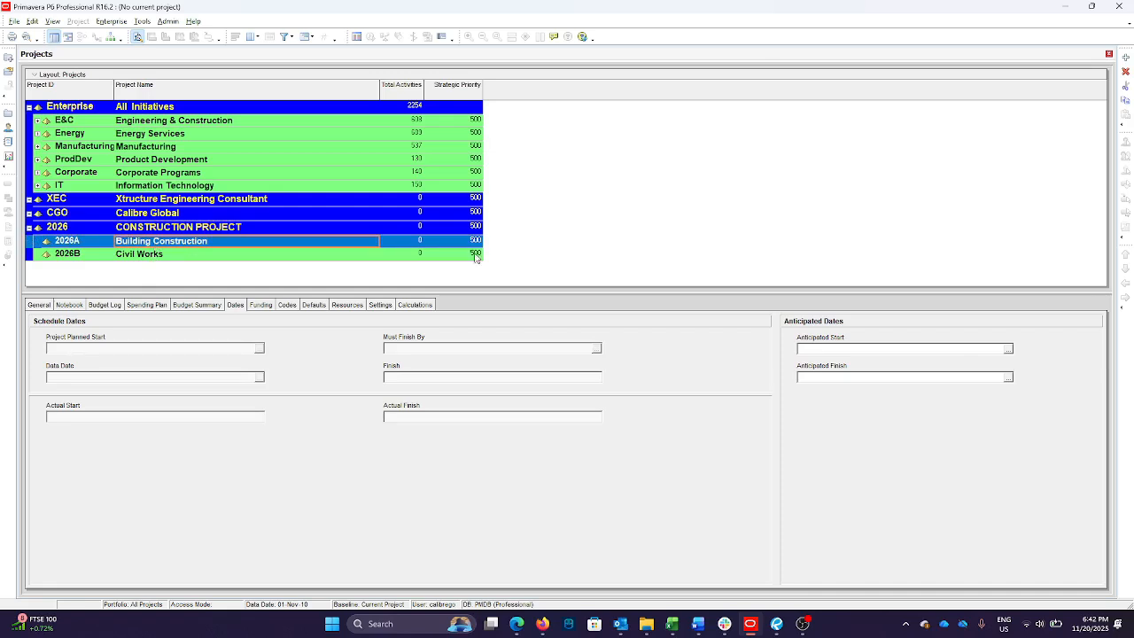
click(1126, 58)
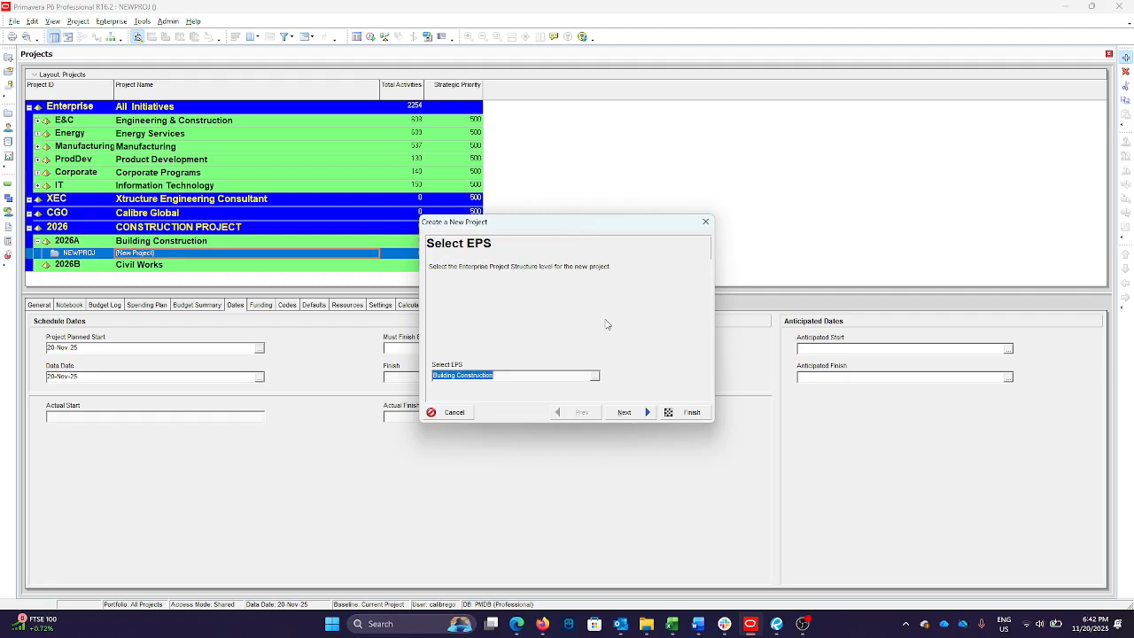
click(690, 412)
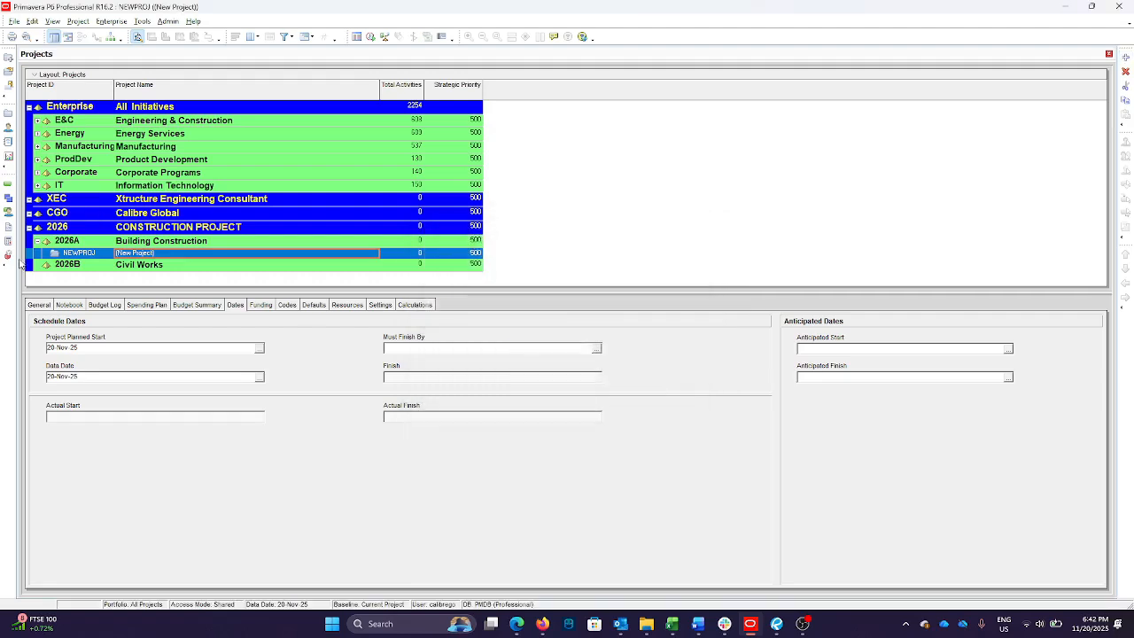
Set the new project's ID to 2026A-001 and name it "Construction of" the client's first name in possessive form plus "Residence"
click(99, 255)
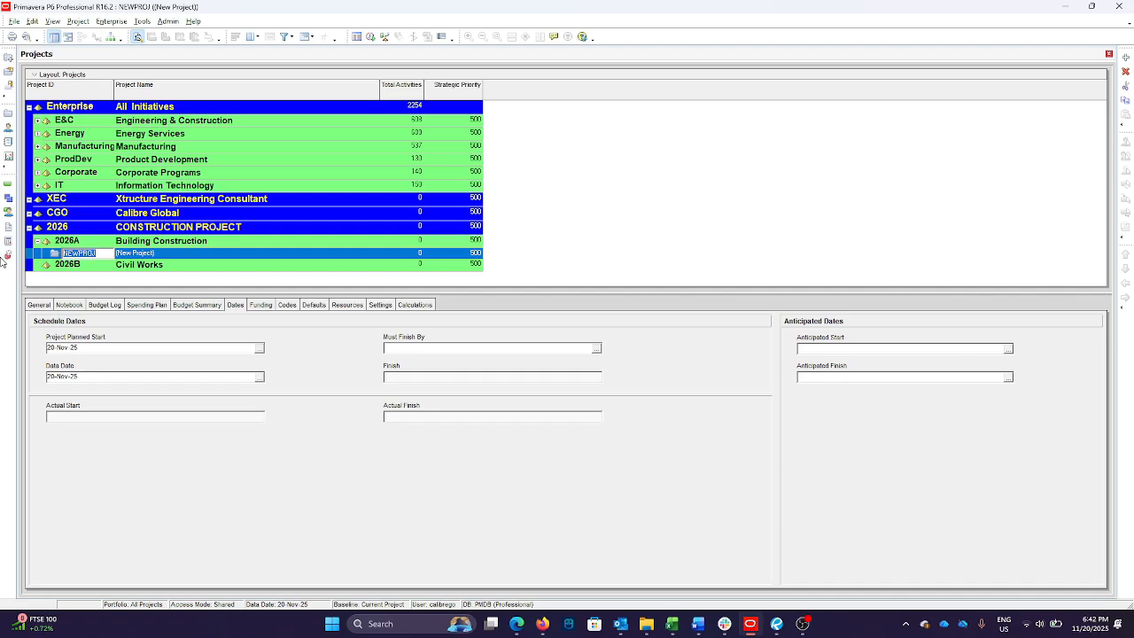
text(2026A)
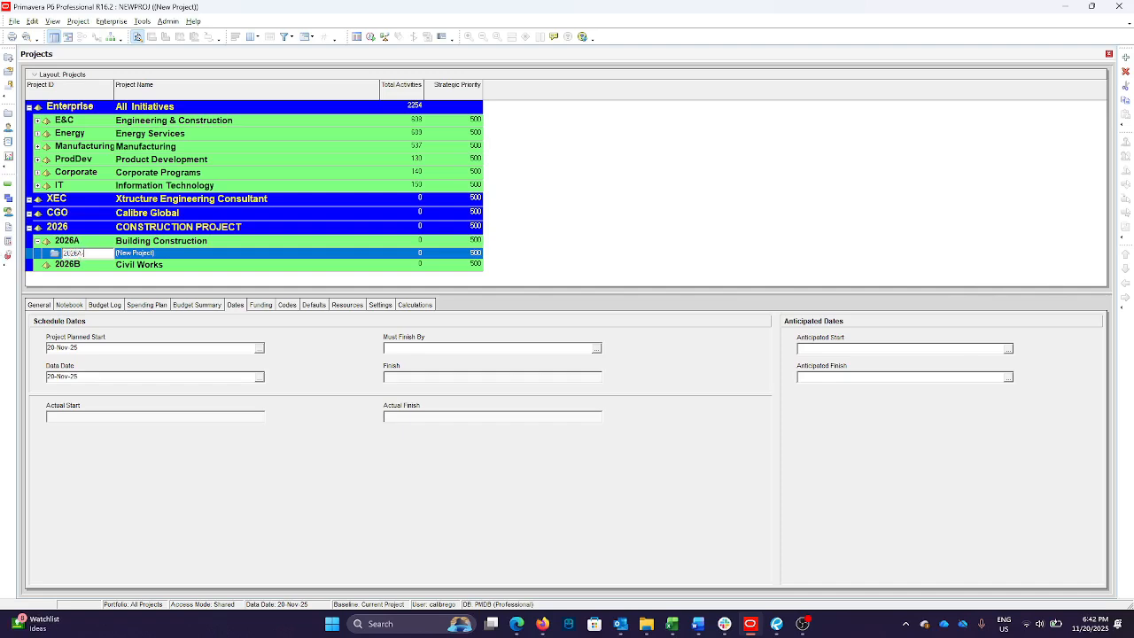
text(-001)
click(180, 252)
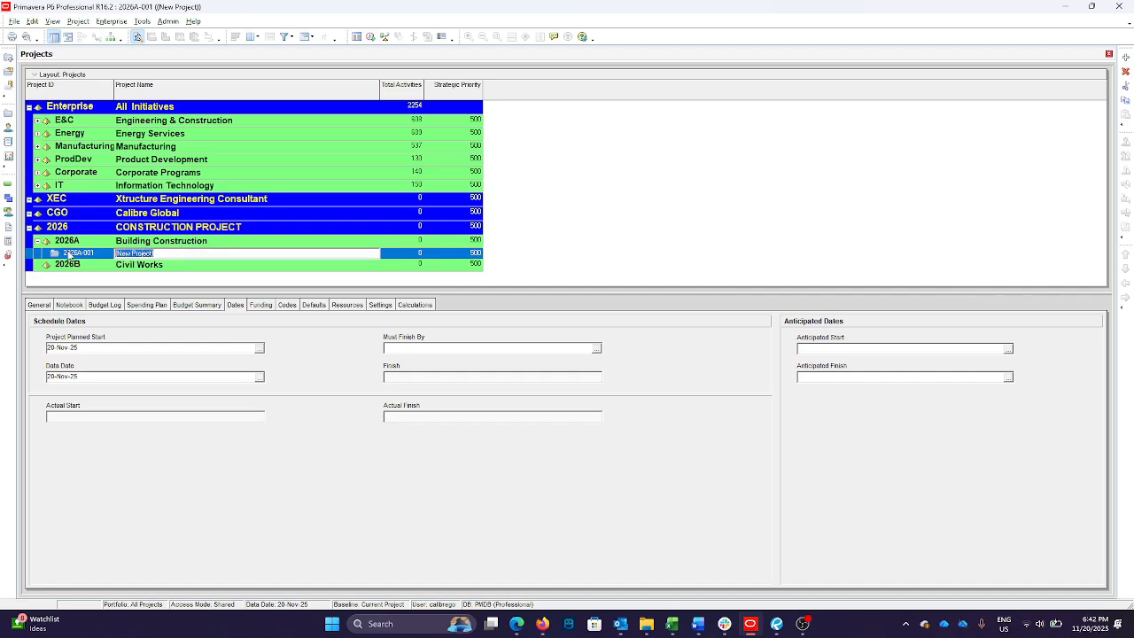
text(Construction of John's Residence)
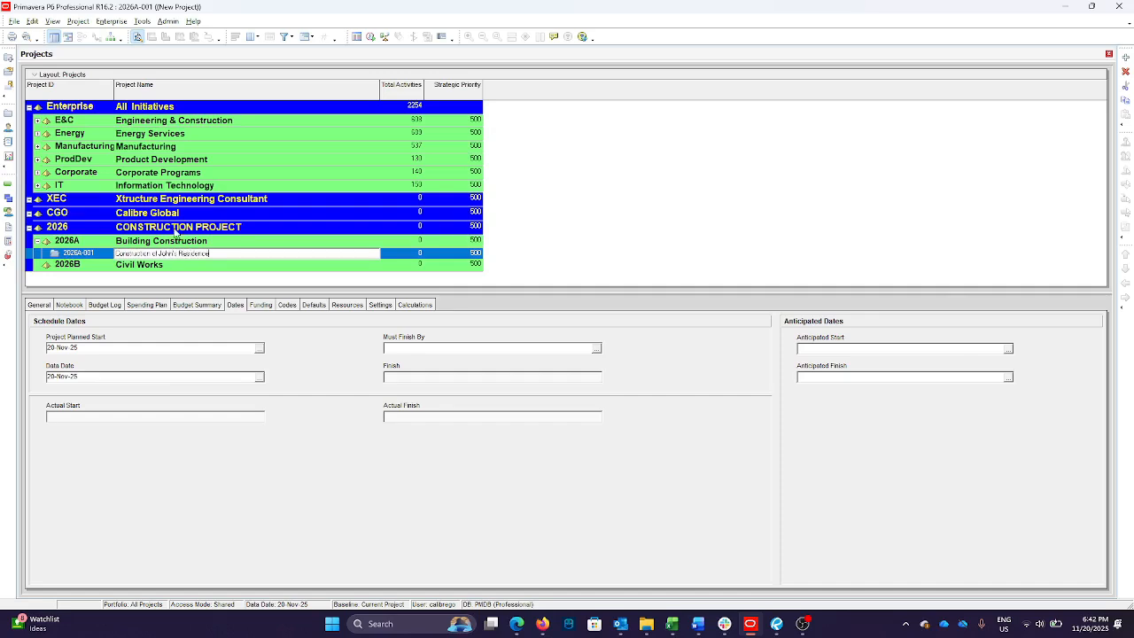
Set the Project Planned Start of project 2026A-001 to 02-Jan-26
click(242, 244)
click(243, 253)
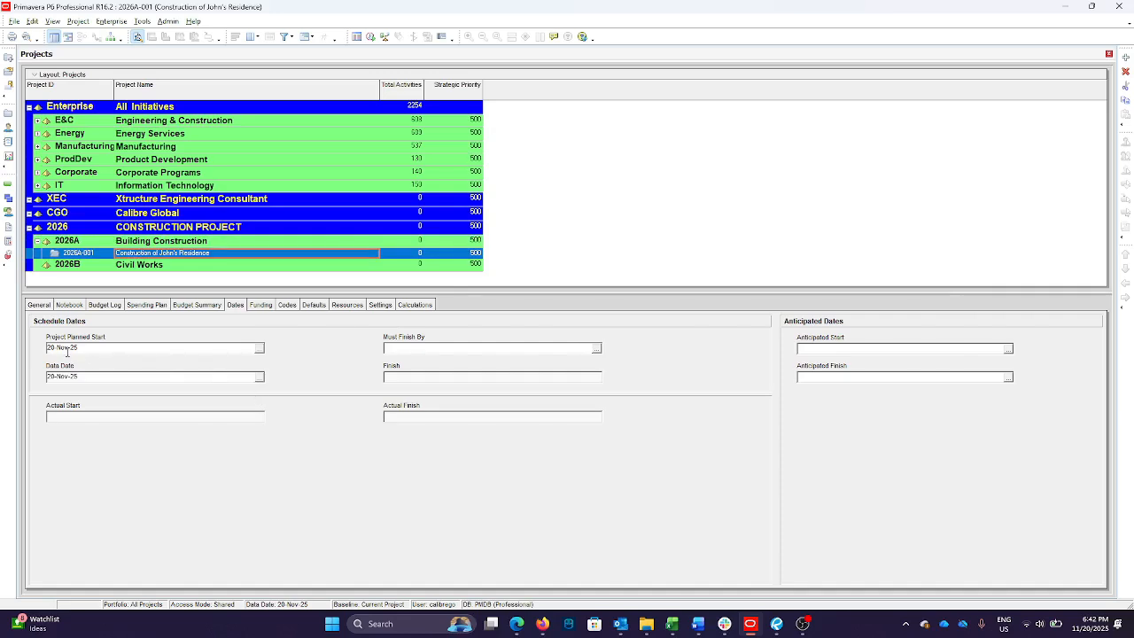
click(259, 349)
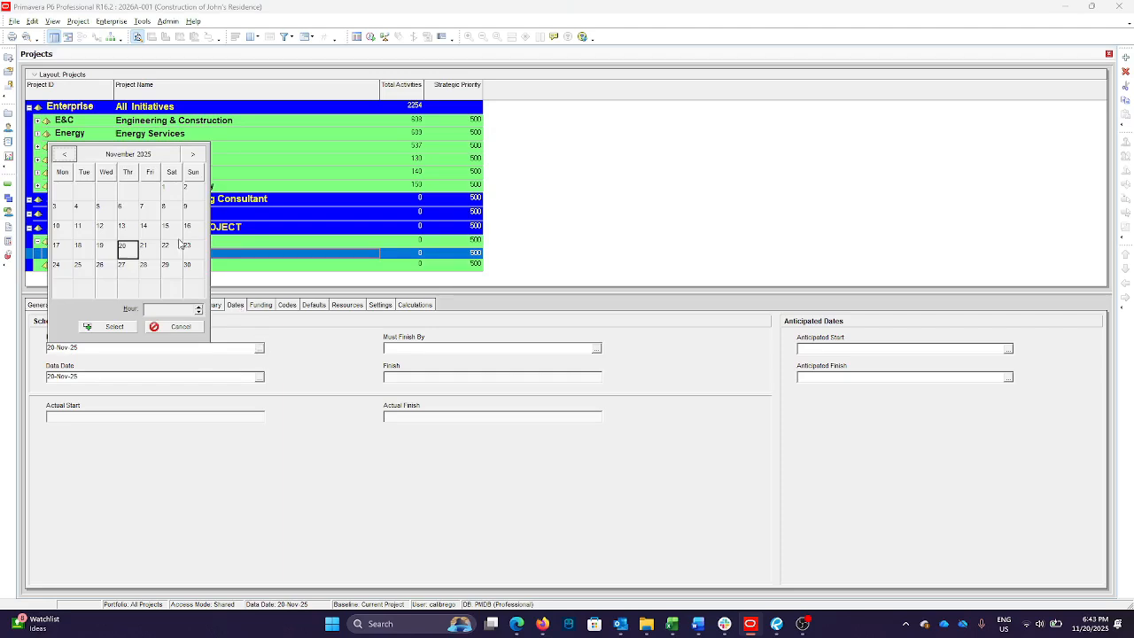
click(195, 155)
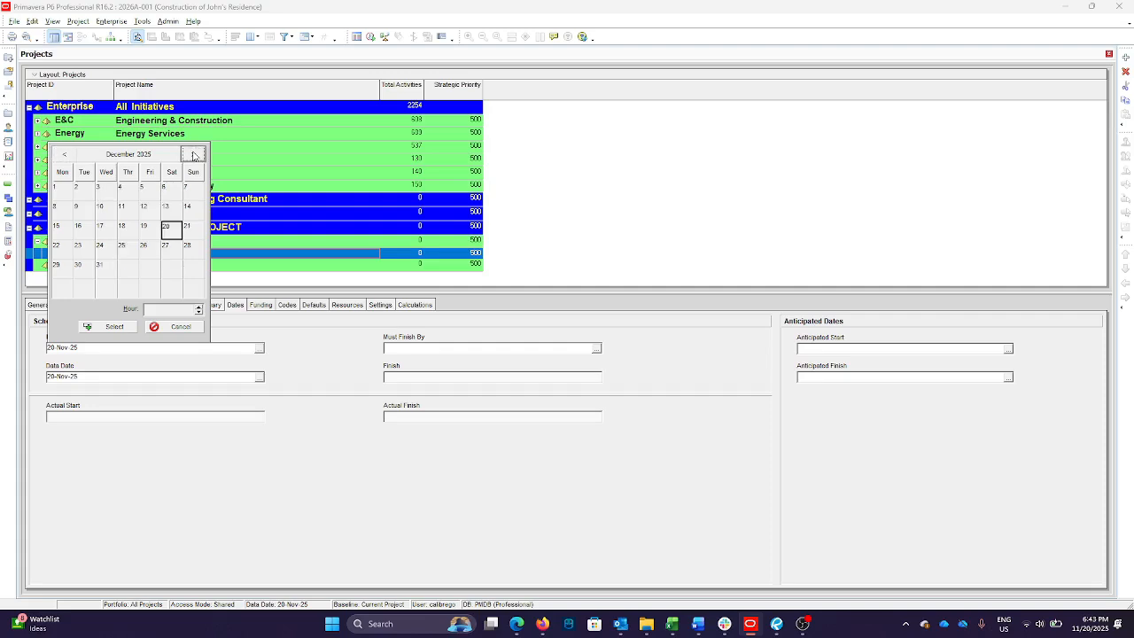
click(193, 155)
click(149, 189)
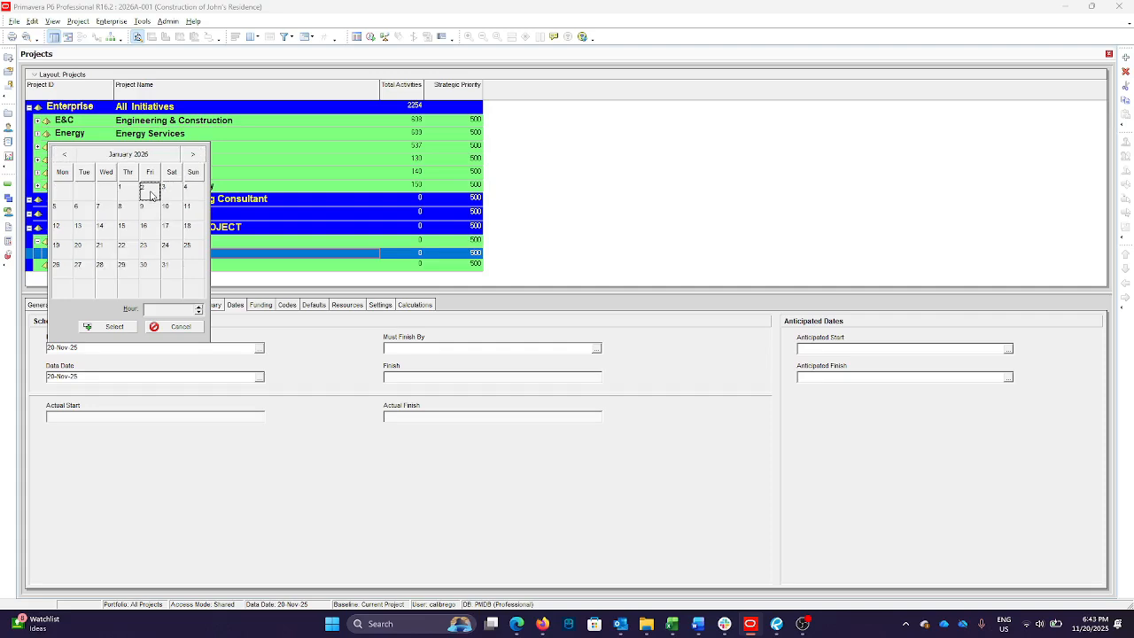
click(122, 330)
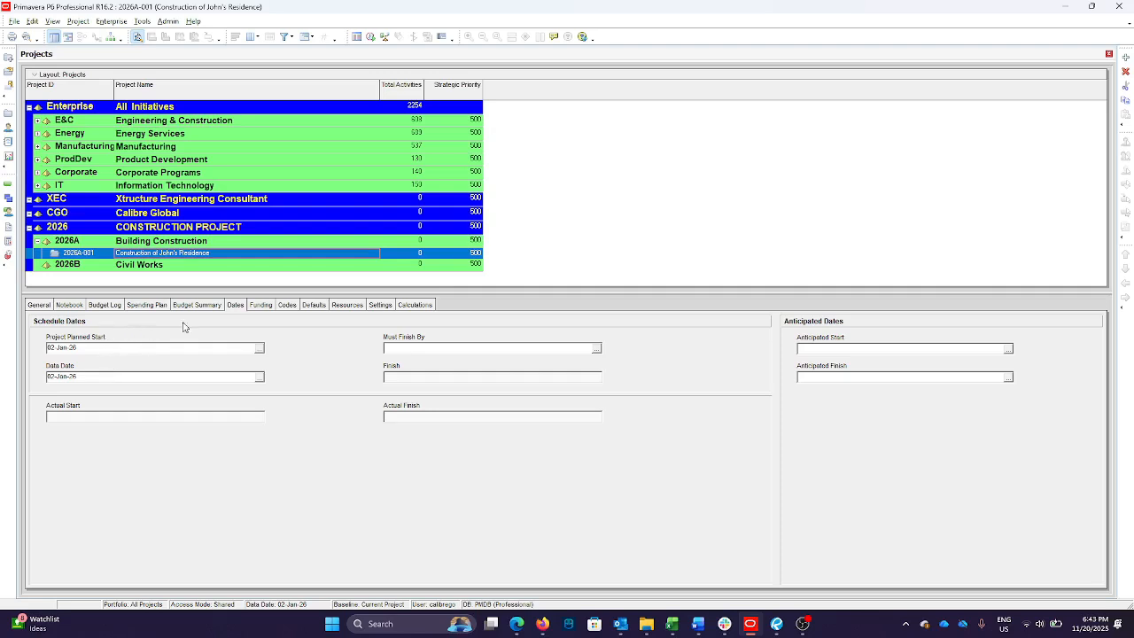
Open project 2026A-001 from the Building Construction branch
click(254, 266)
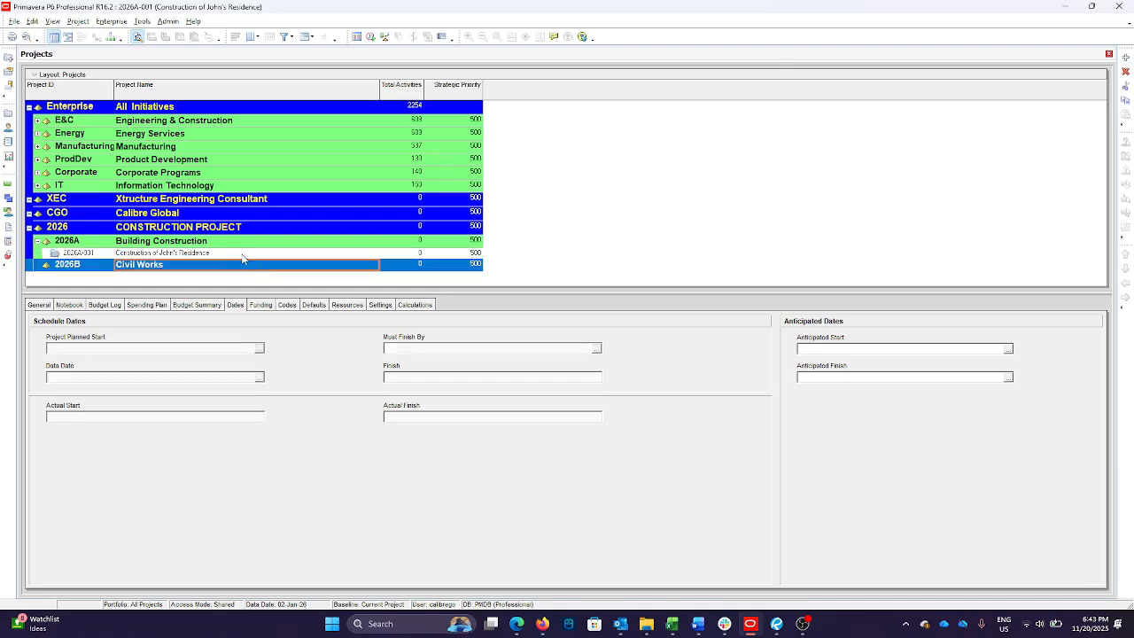
click(243, 257)
right_click(243, 257)
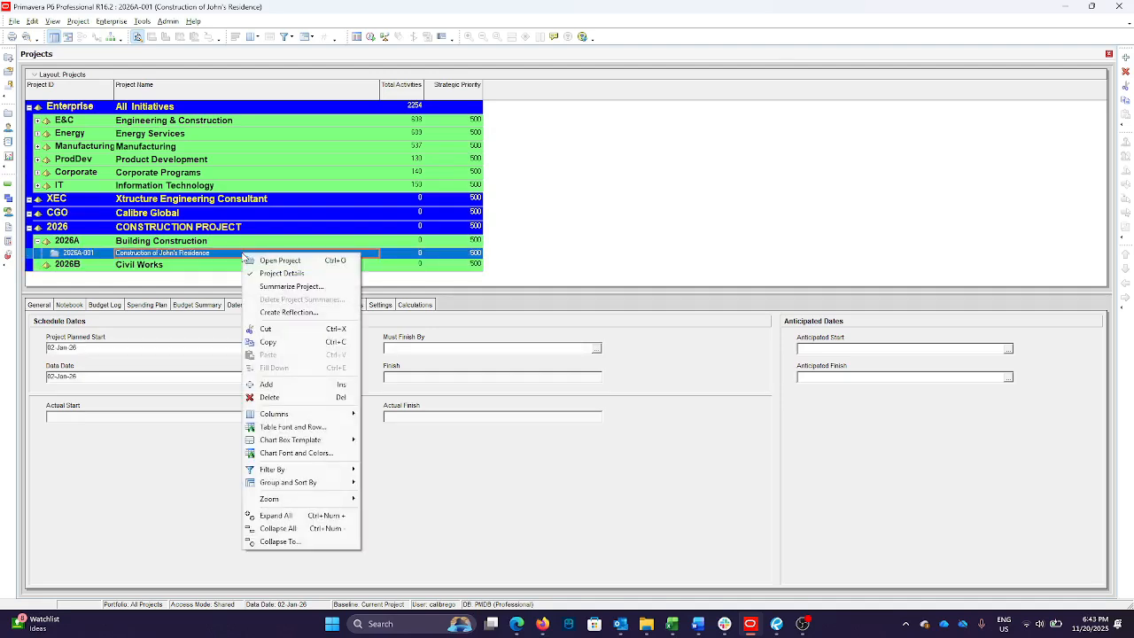
click(280, 261)
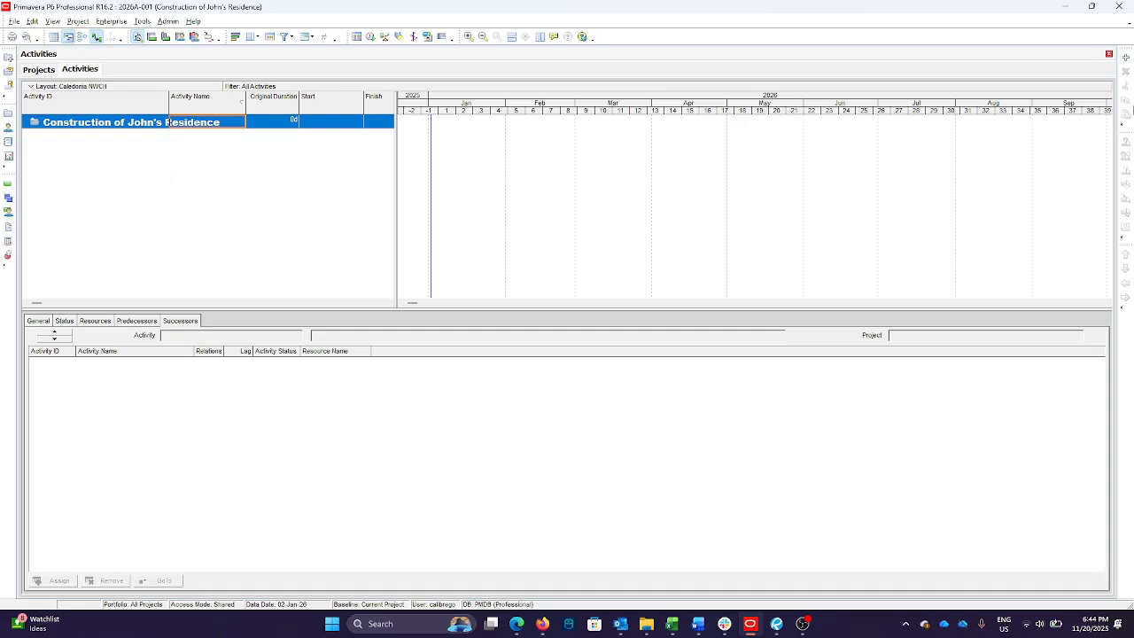
Add six new activities, A1000 through A1050, to the opened project
click(1126, 59)
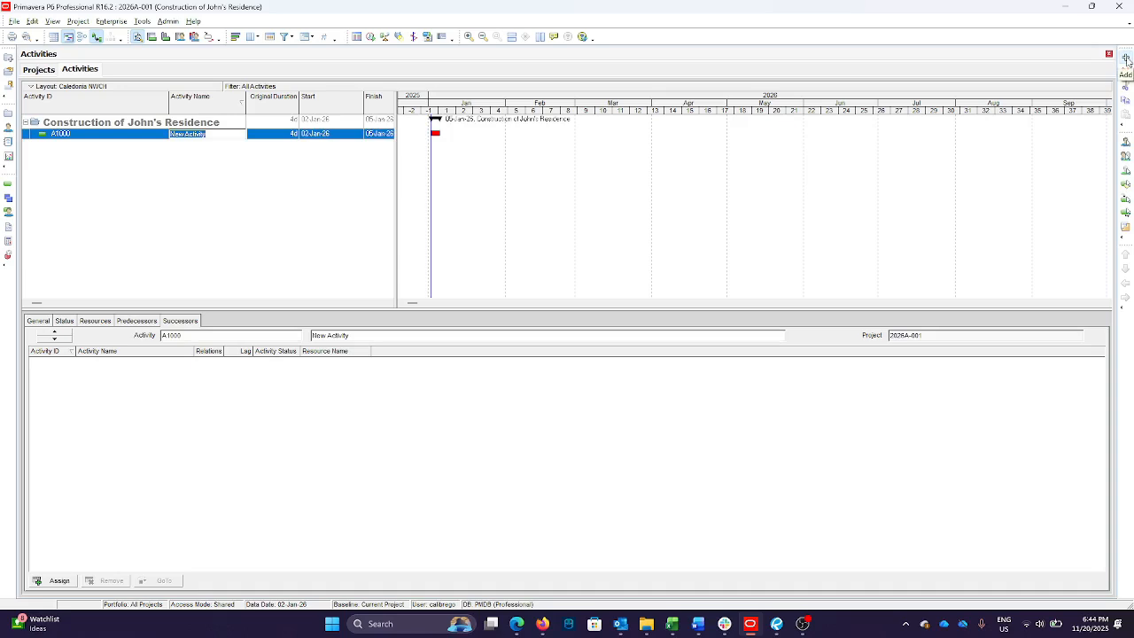
click(1127, 59)
click(1127, 59)
click(1126, 59)
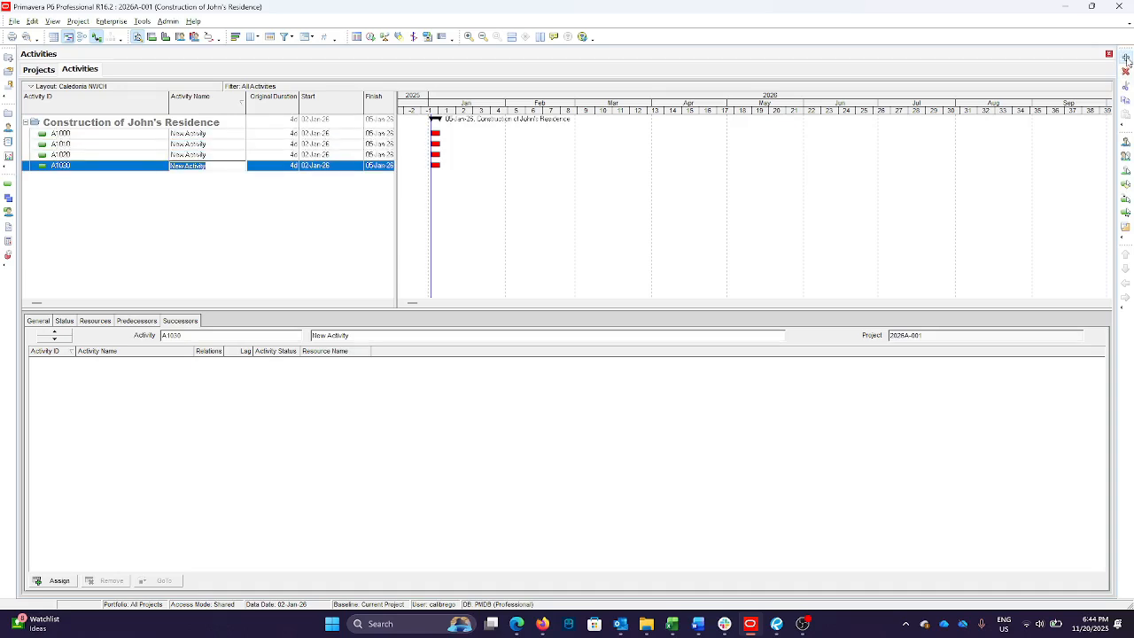
click(1127, 59)
click(1127, 60)
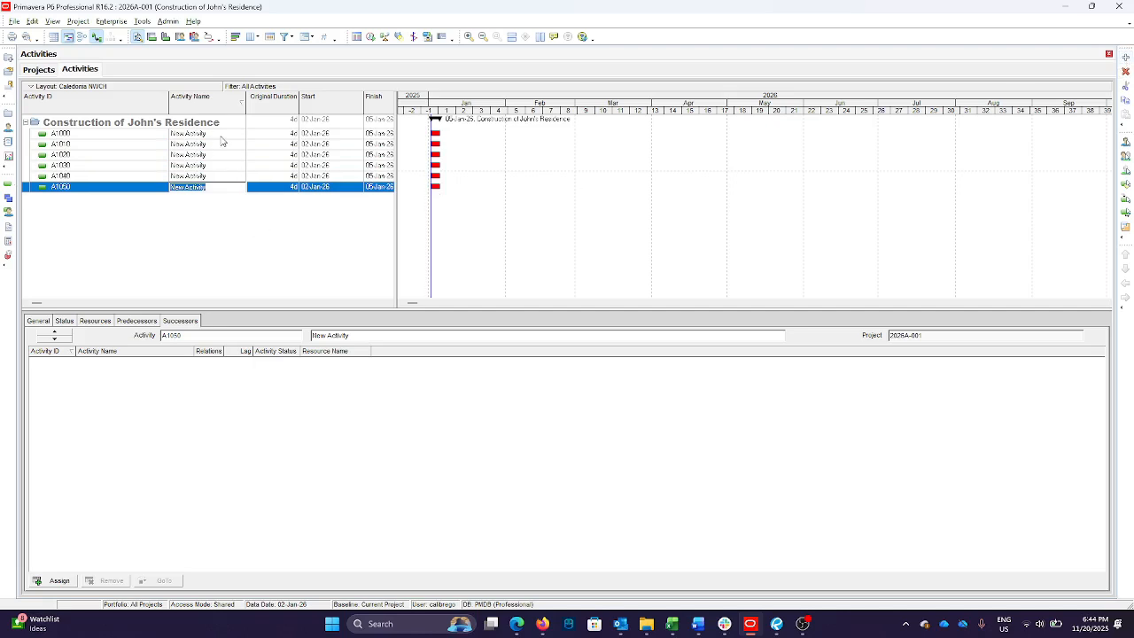
Name activity A1000 "Excavation" and activity A1010 "Base Preparation"
click(137, 135)
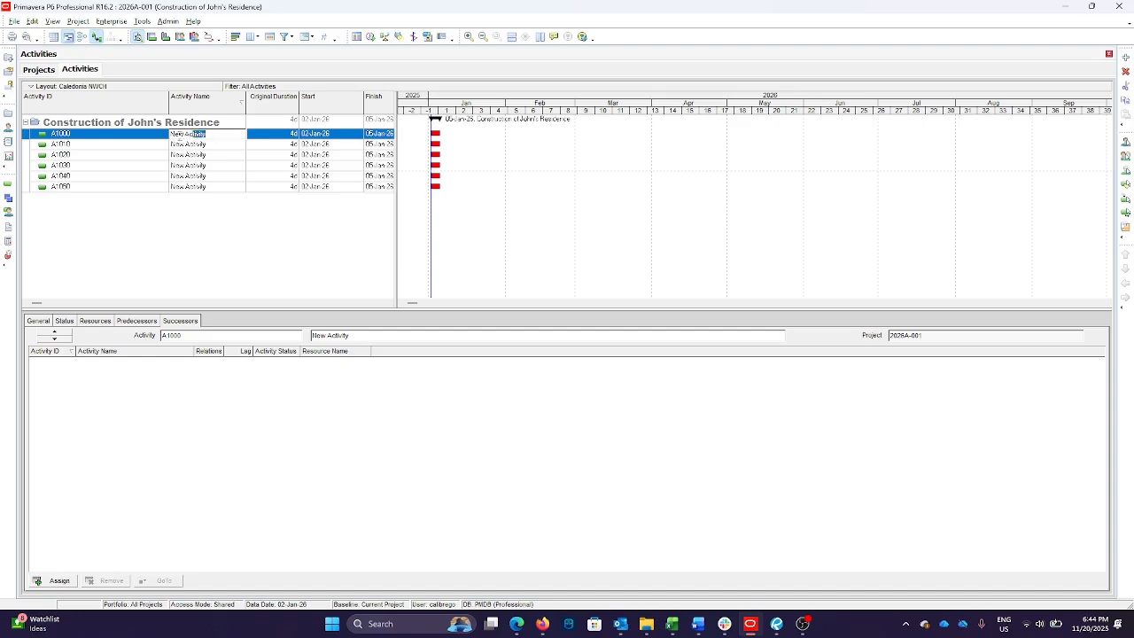
text(Excavation)
click(229, 149)
click(228, 149)
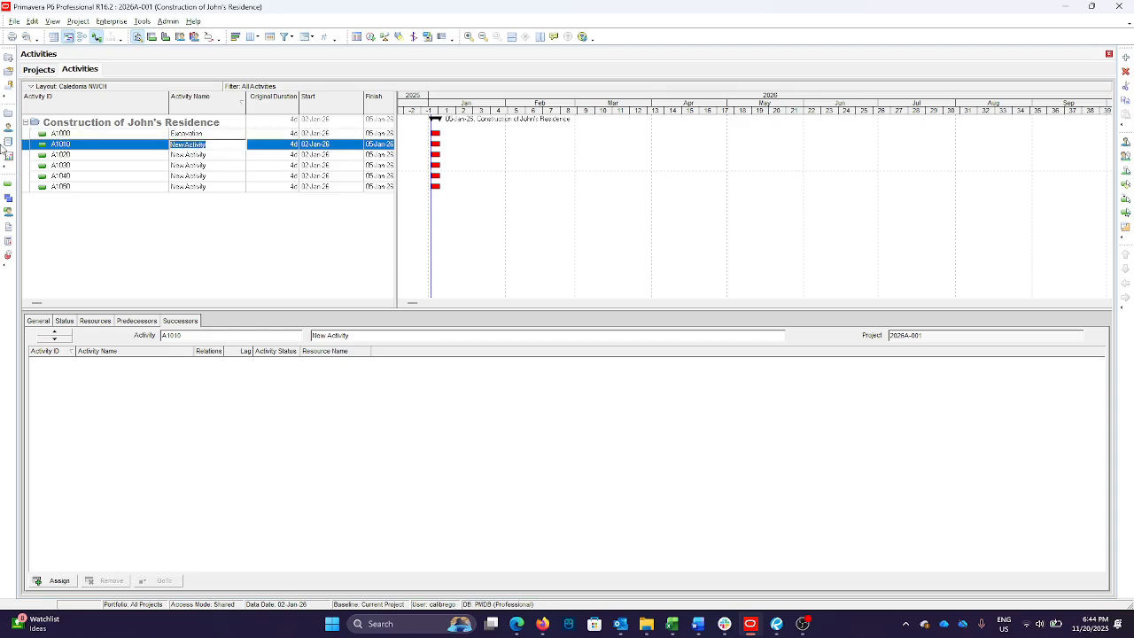
text(Bace Preparation)
Name activity A1020 "Gravel Bedding" and activity A1030 "Installation of Rebars"
click(222, 157)
click(202, 155)
text(Grave)
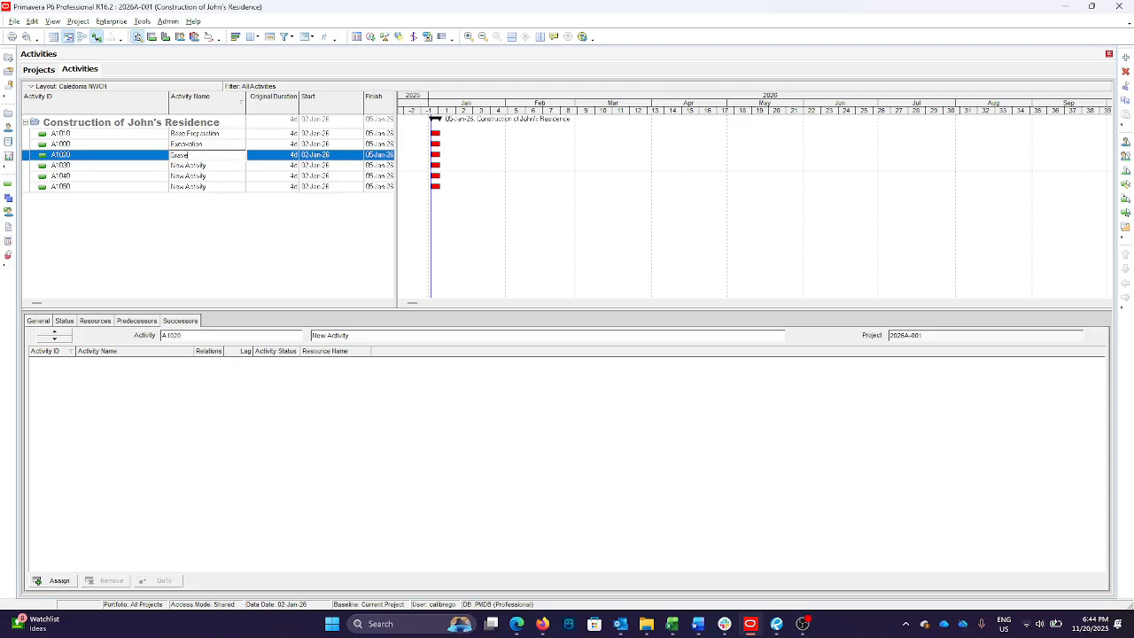
text(l Bedding)
click(216, 169)
text(Ins)
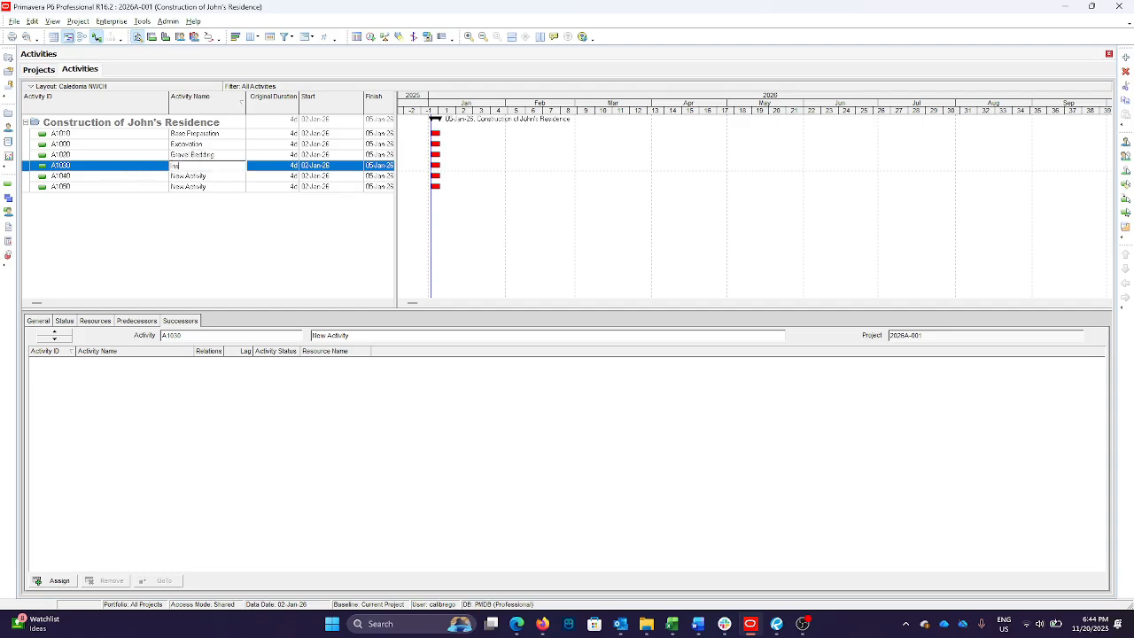
text(tallation of Rebars)
Name activity A1040 "Formworks" and activity A1050 "Concrete Pouring"
click(221, 177)
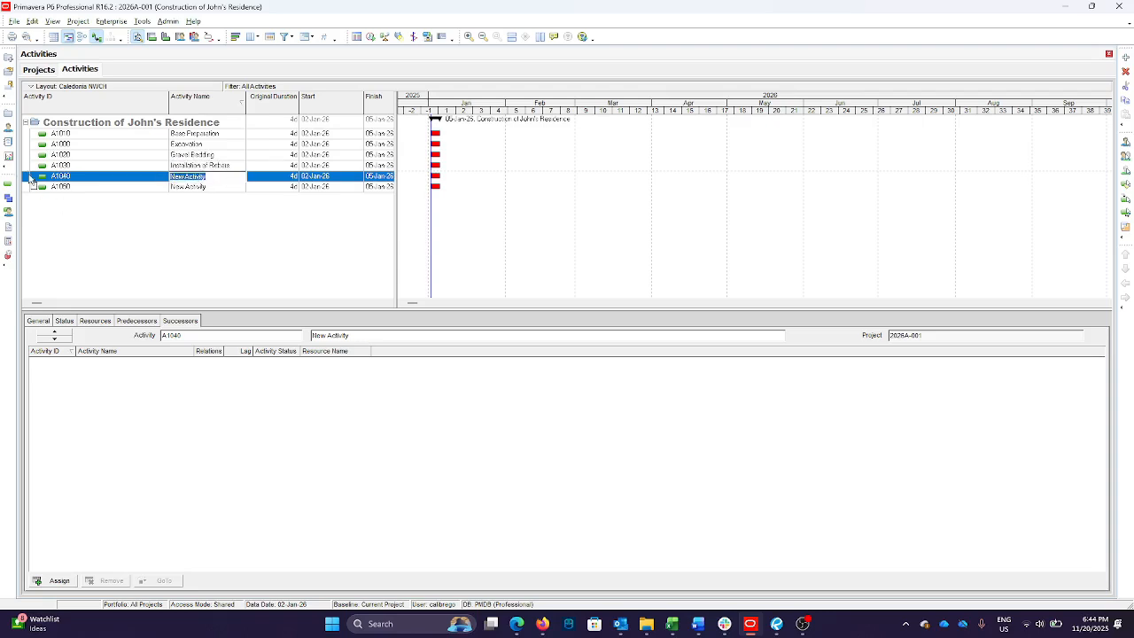
text(Formworks)
click(229, 187)
text(Co)
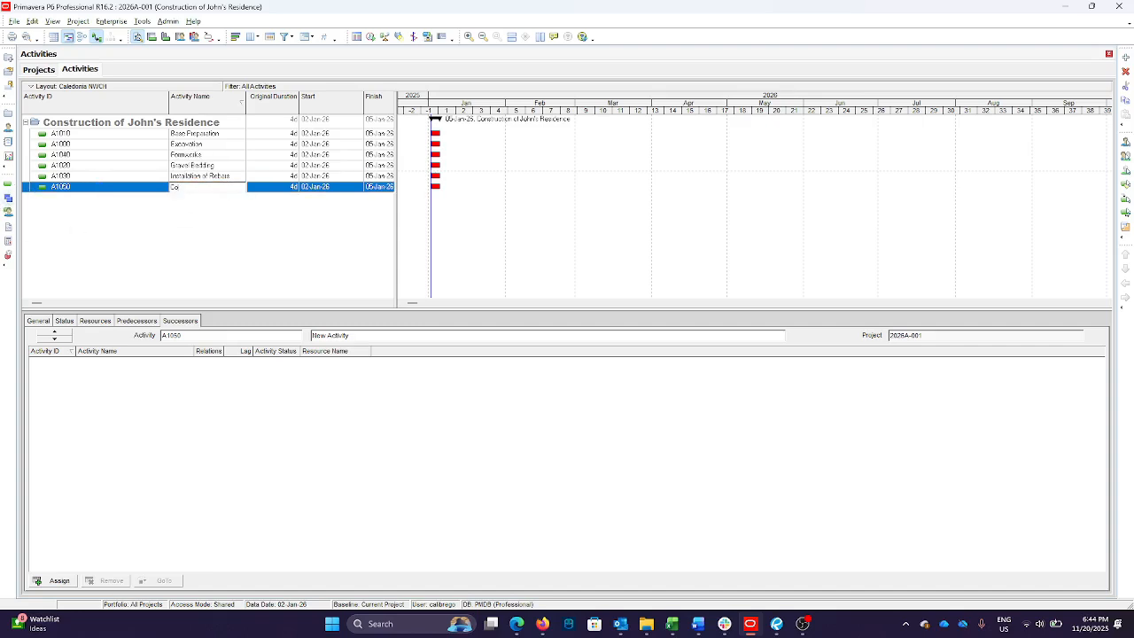
text(ncrete F)
text(ouring)
Sort the activities by Activity ID and set Excavation's original duration to 5 days
click(274, 135)
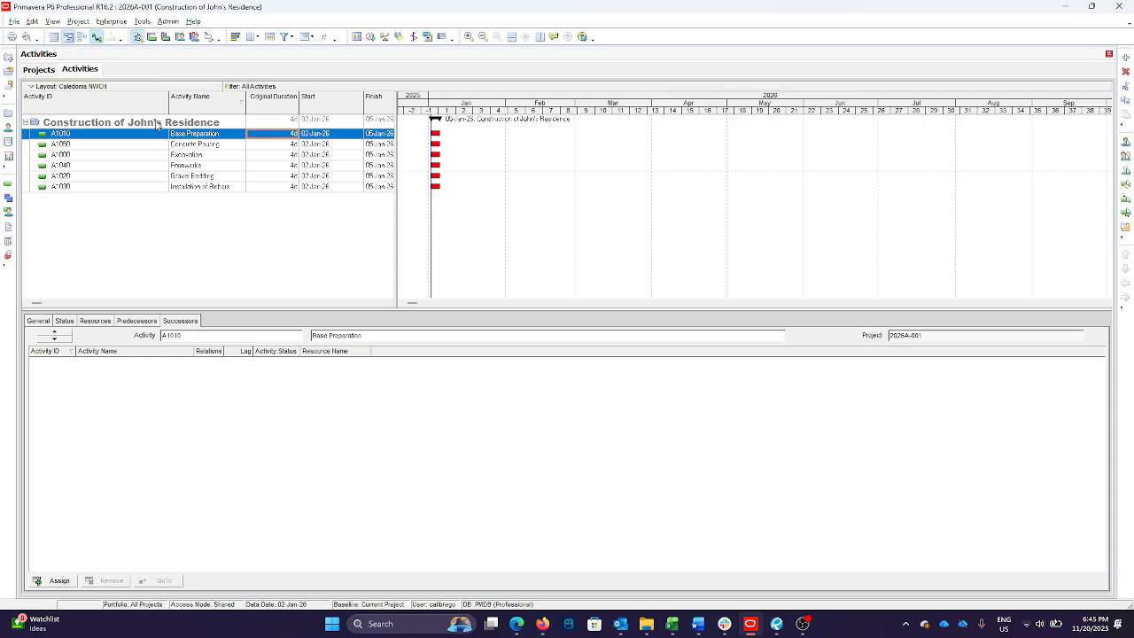
click(108, 104)
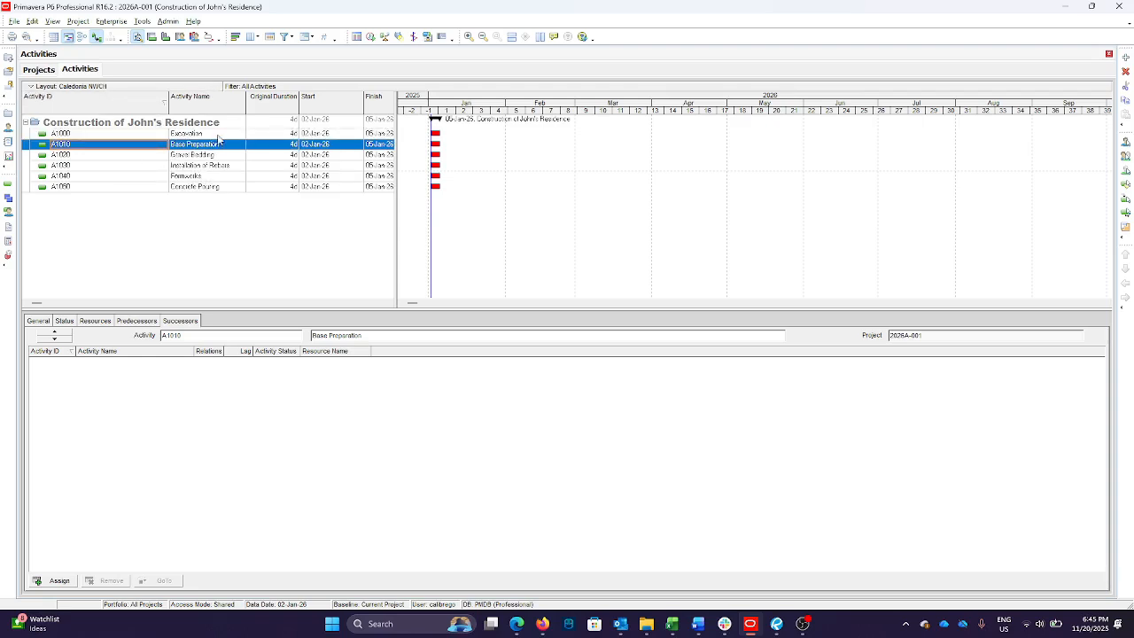
click(292, 133)
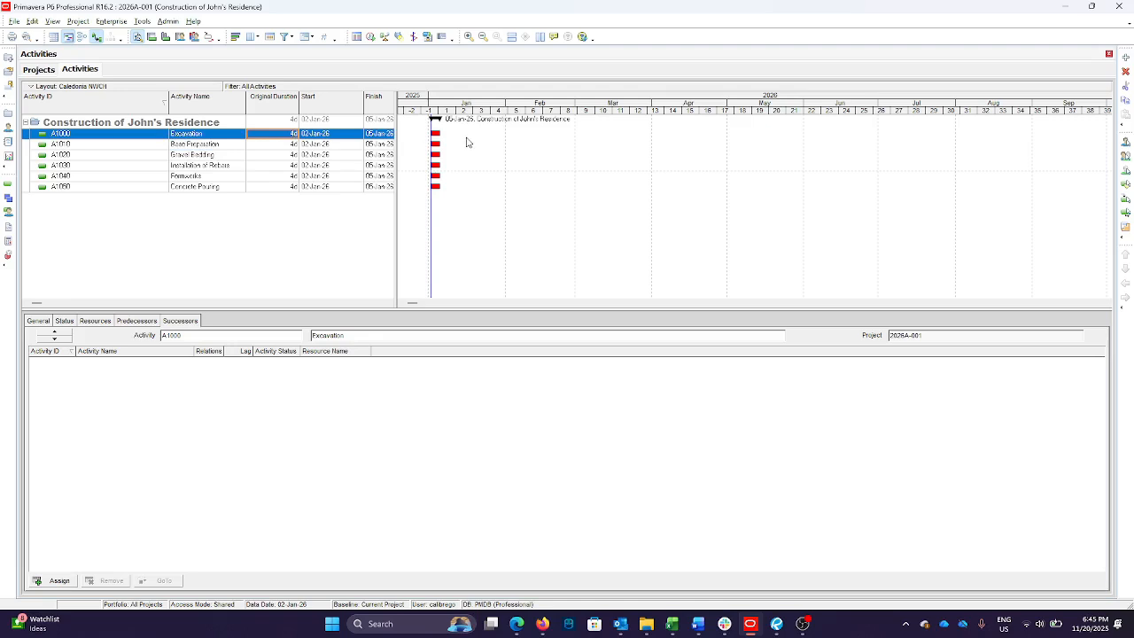
text(5)
key(Return)
Set the original durations of Base Preparation and Gravel Bedding to 3 days each
click(295, 144)
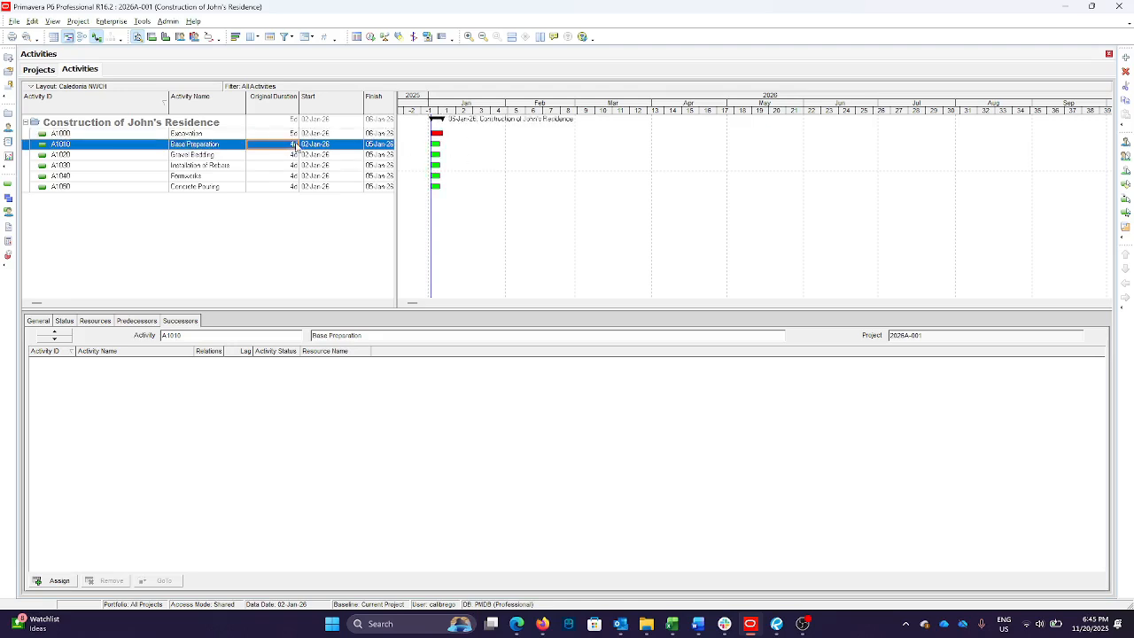
text(3)
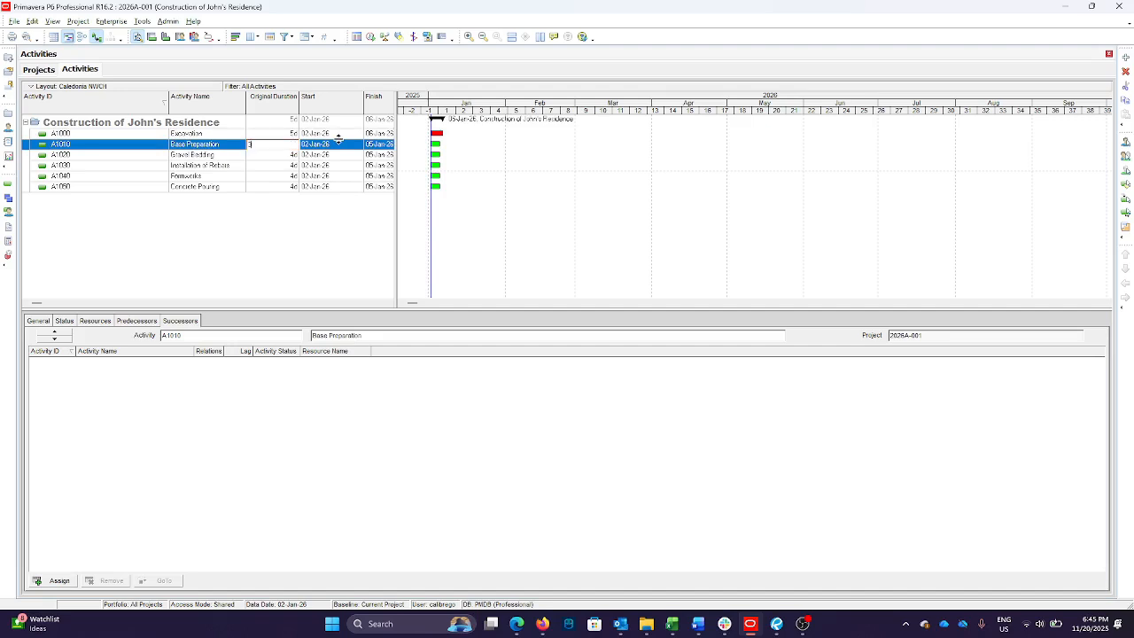
key(Return)
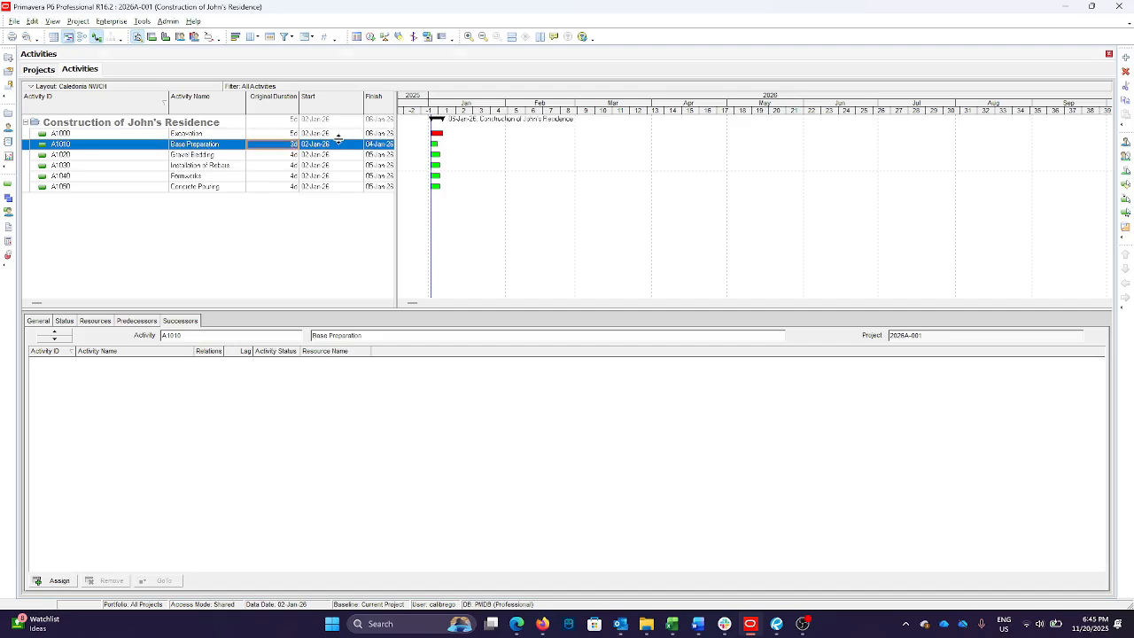
click(293, 155)
text(3)
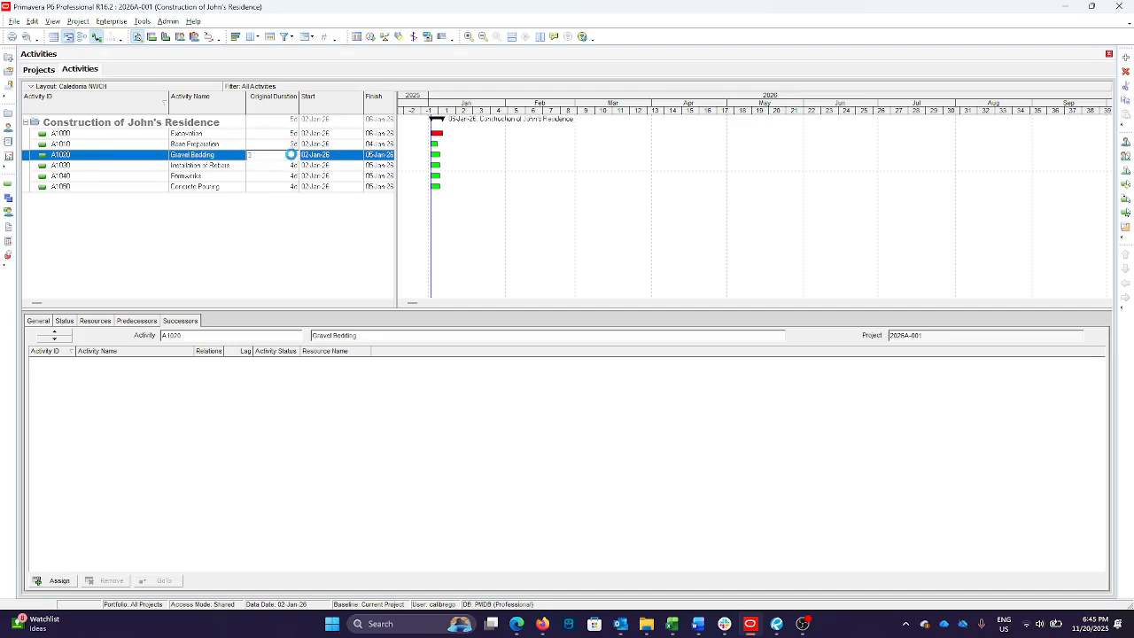
key(Return)
Set the original duration of Installation of Rebars to 10 days and of Formworks to 14 days
click(293, 167)
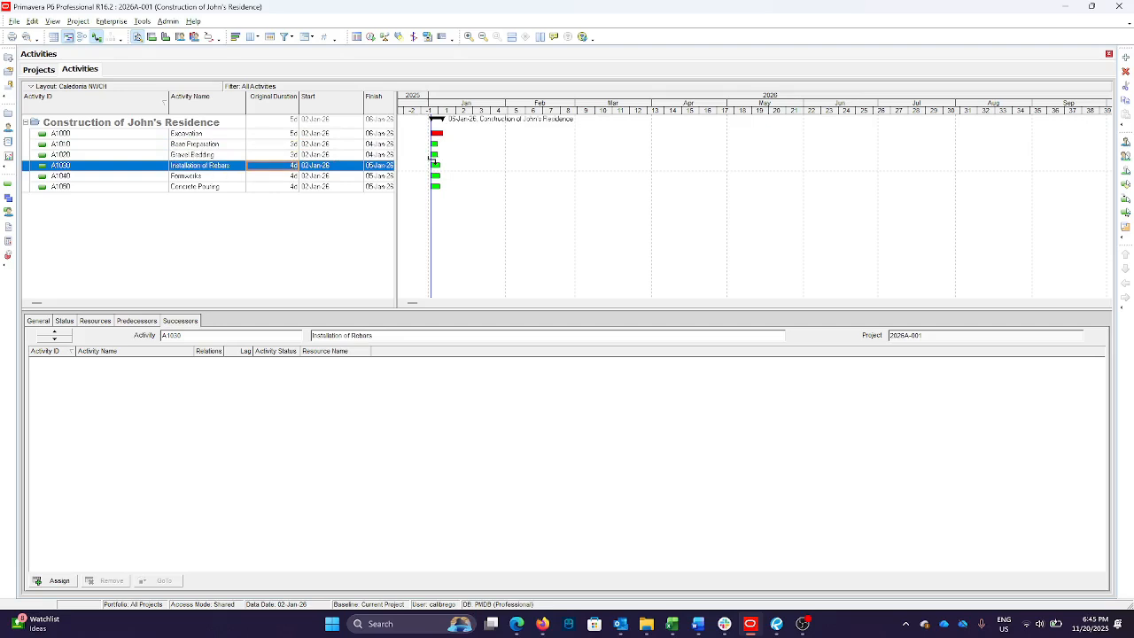
text(10)
key(Return)
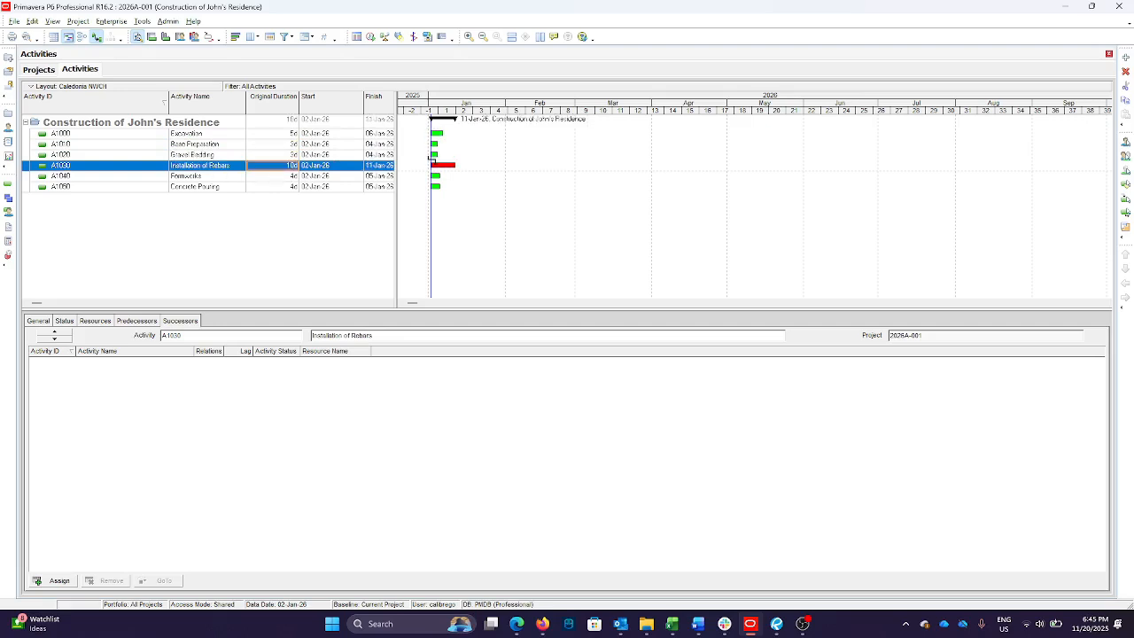
click(284, 177)
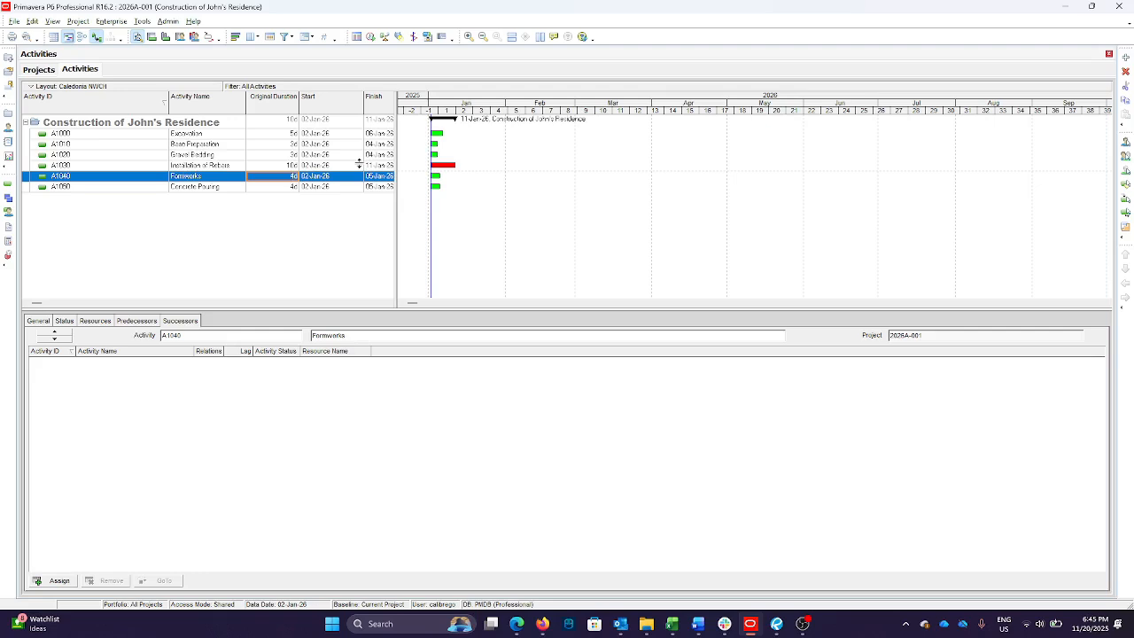
text(14)
key(Return)
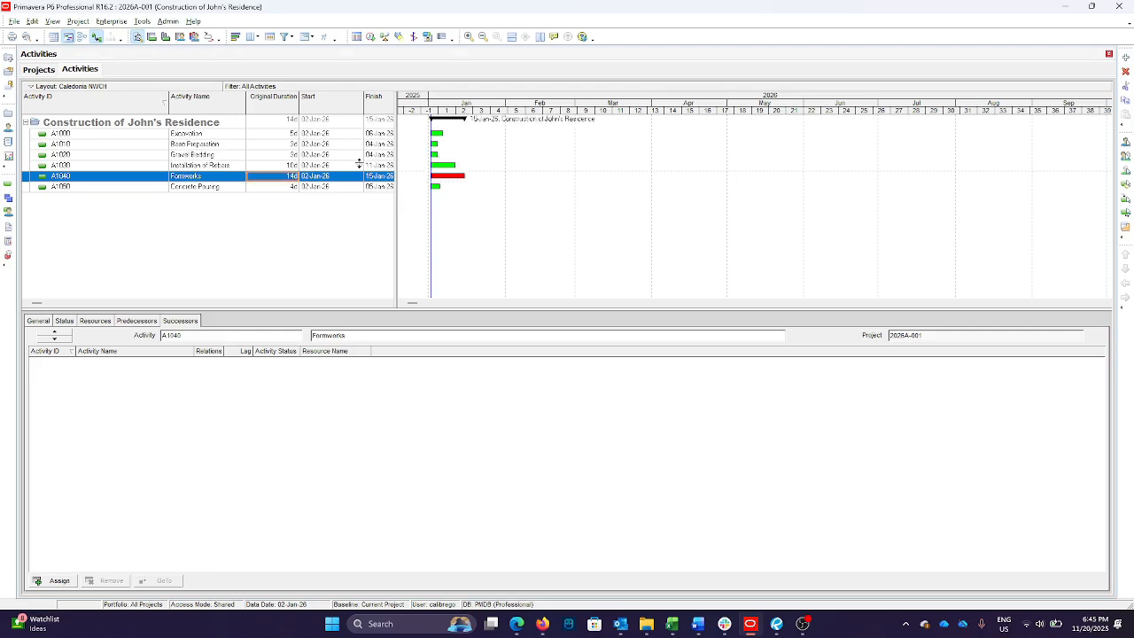
Set the original duration of Concrete Pouring to 2 days
click(281, 187)
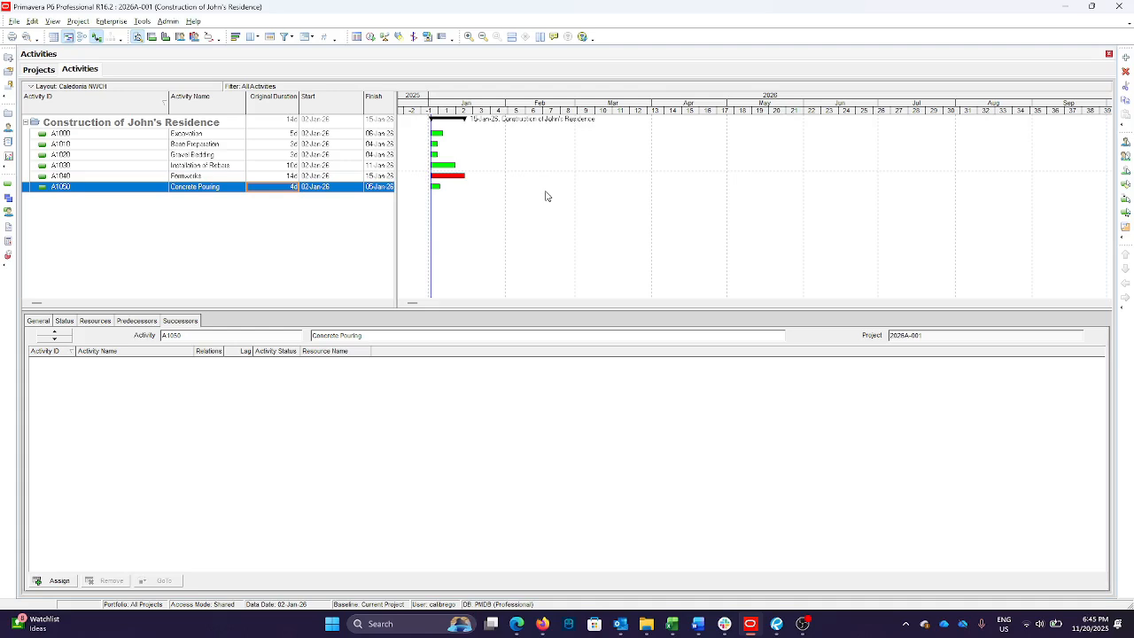
text(2)
key(Return)
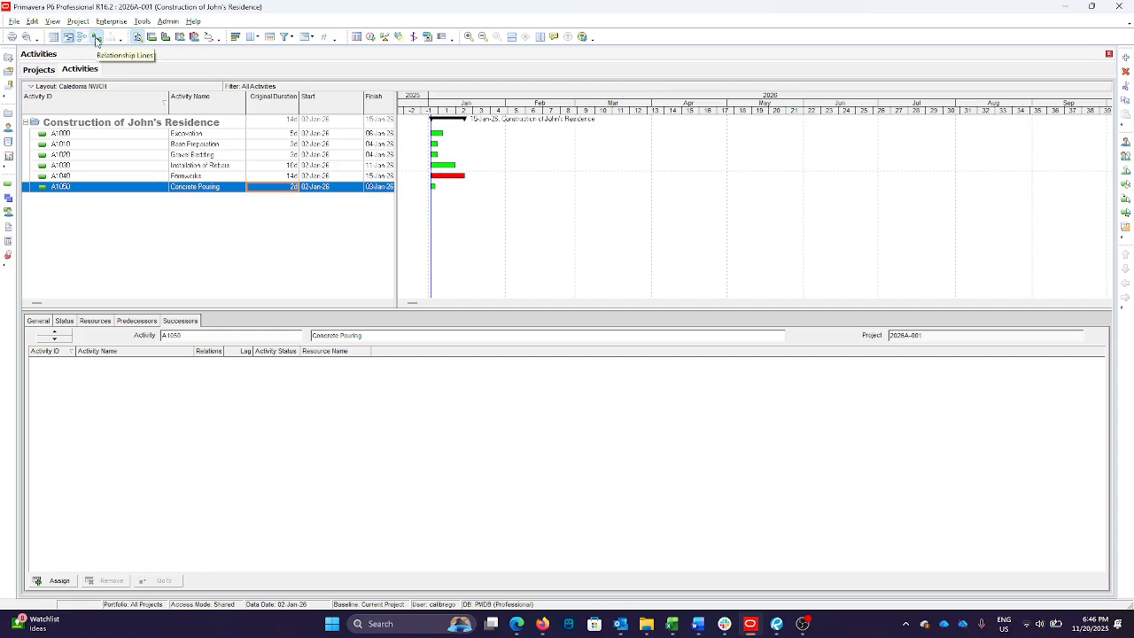
Link Excavation to Base Preparation and Base Preparation to Gravel Bedding in the Gantt chart with finish-to-start relationships
click(95, 37)
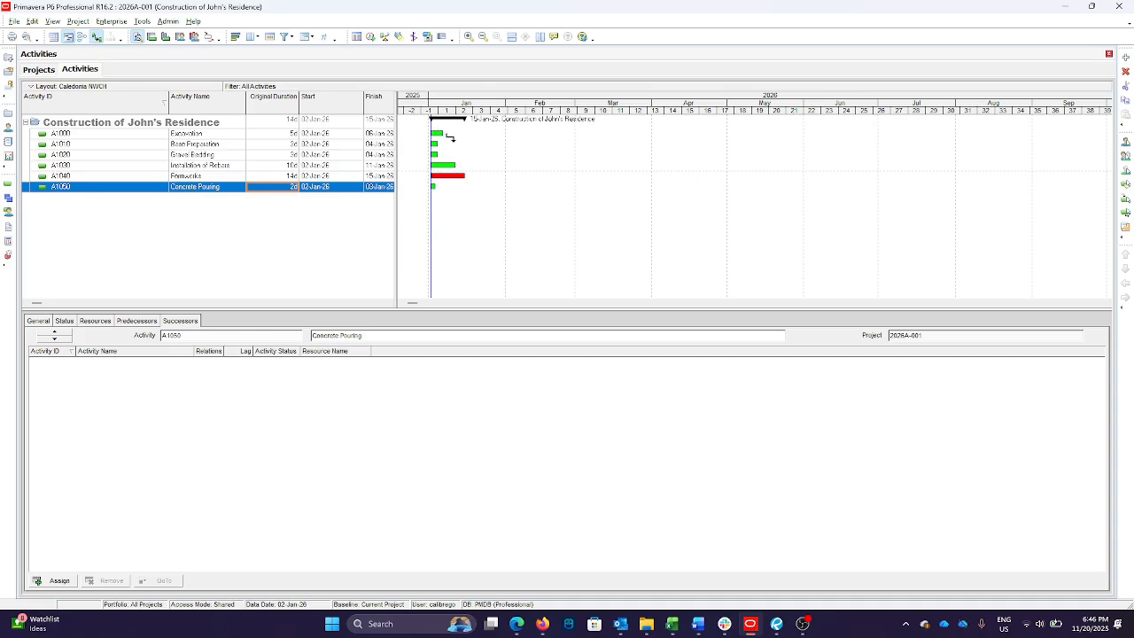
click(437, 133)
mouse_move(428, 144)
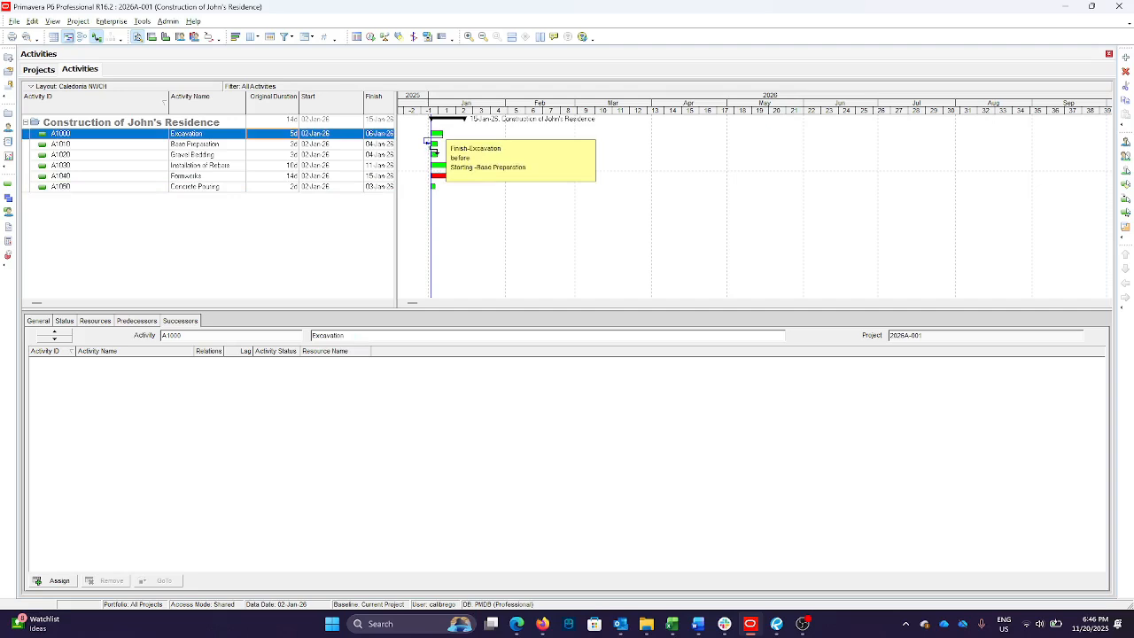
drag(434, 153, 434, 151)
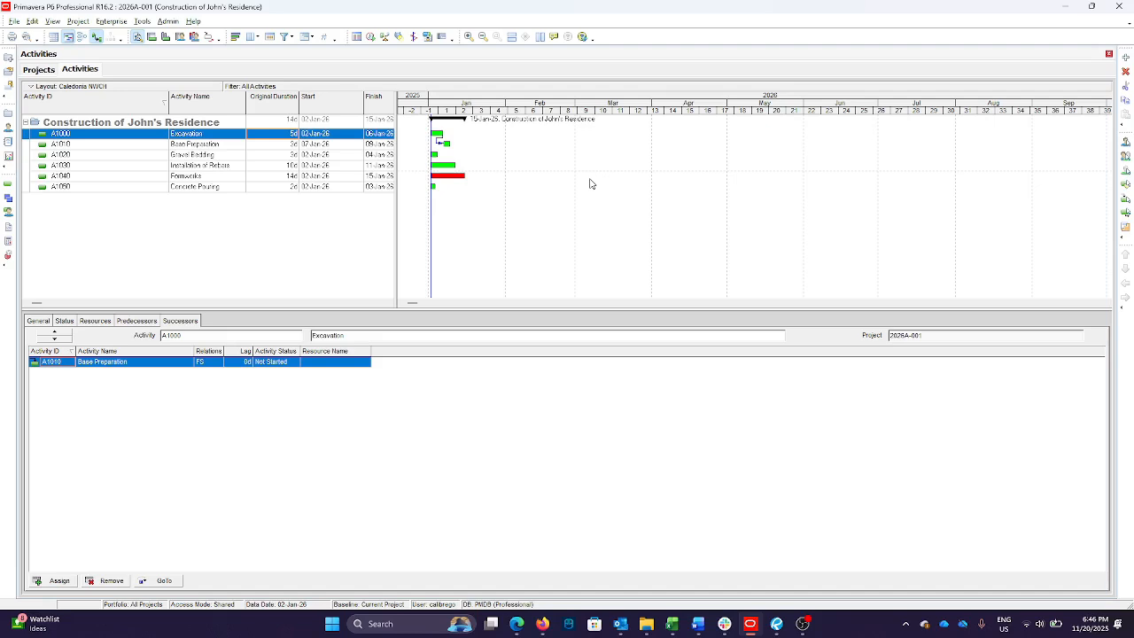
click(455, 144)
drag(457, 147, 434, 155)
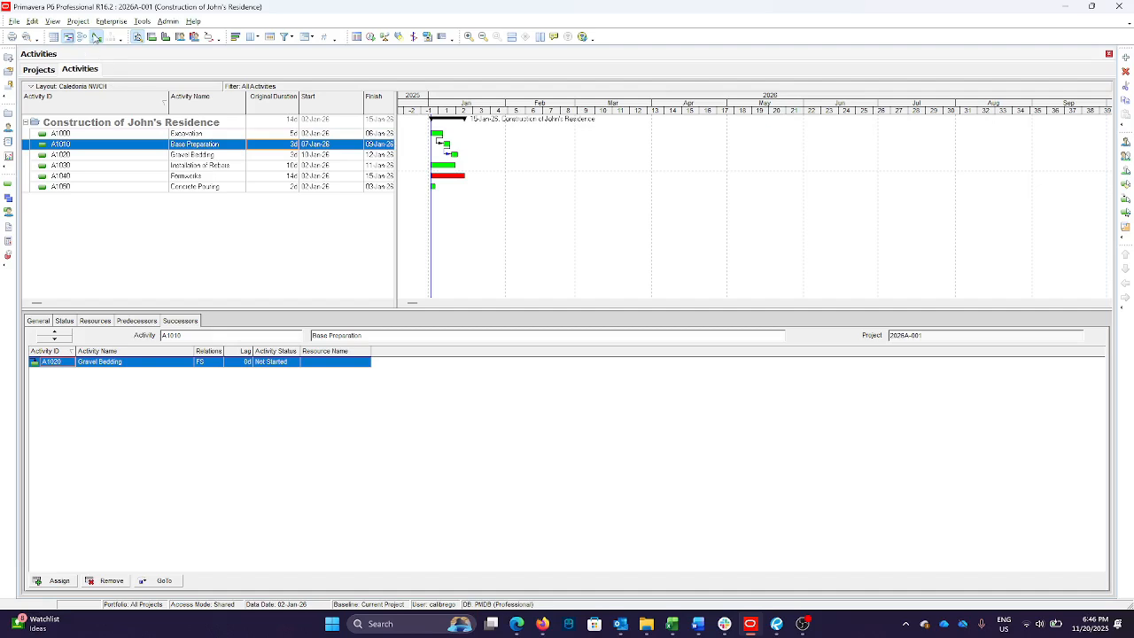
Assign Installation of Rebars as the finish-to-start successor of Gravel Bedding using the successor assignment dialog
click(97, 38)
click(225, 157)
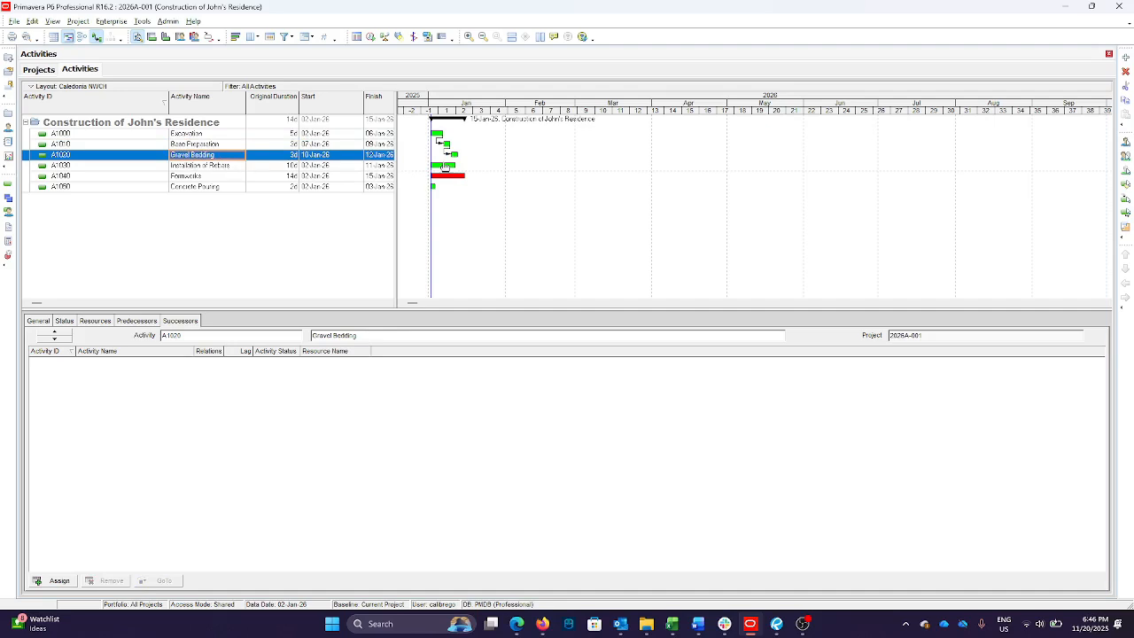
click(1127, 215)
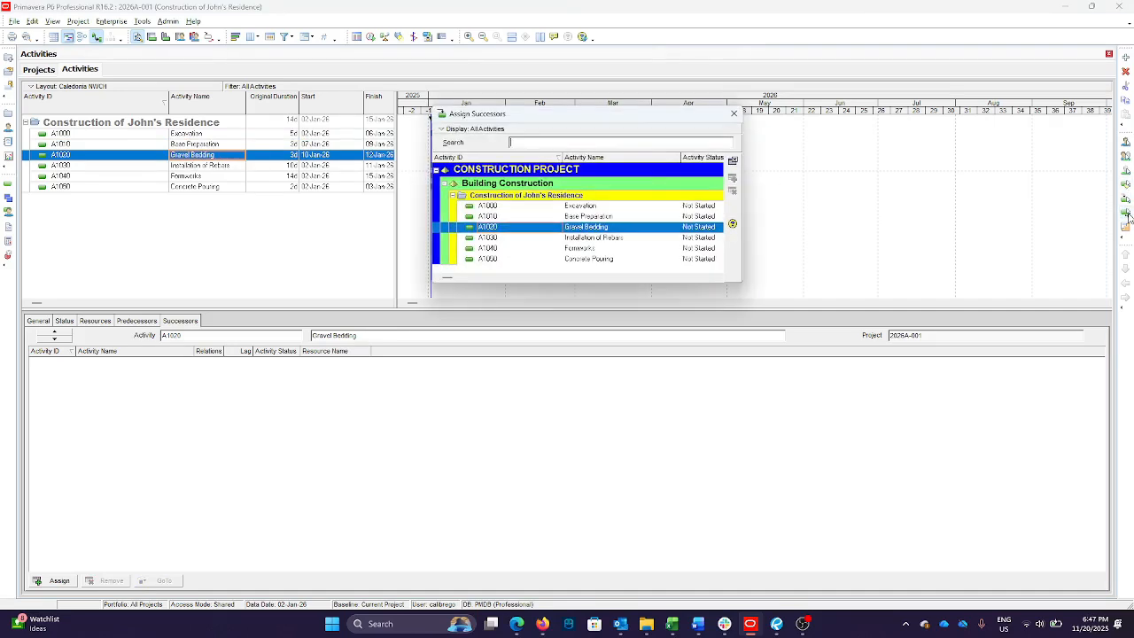
drag(561, 116, 716, 108)
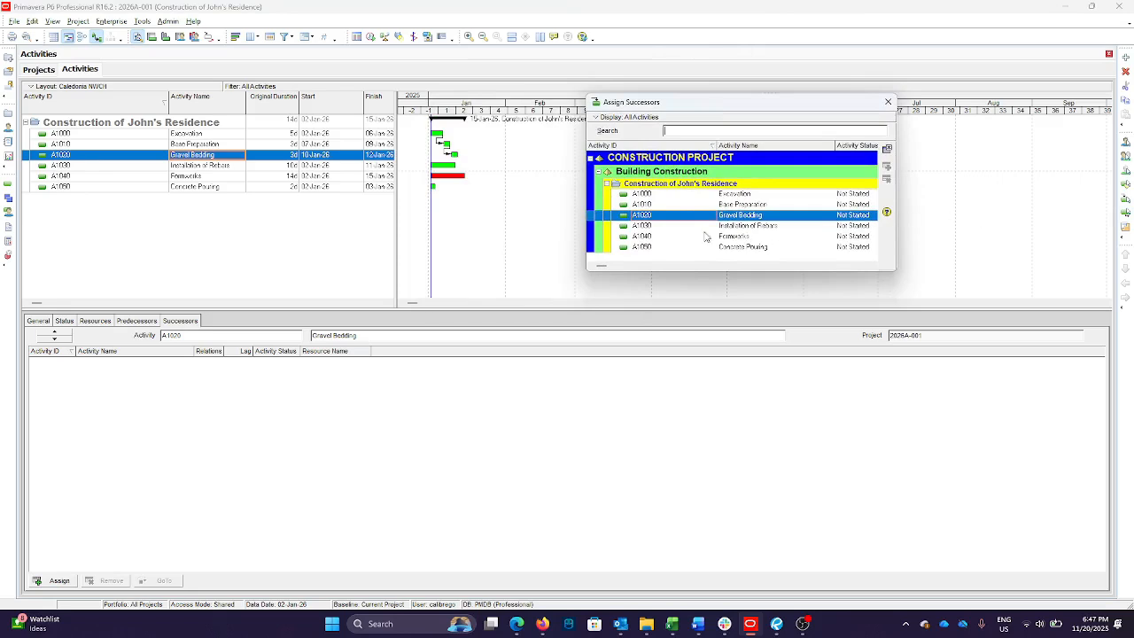
click(641, 227)
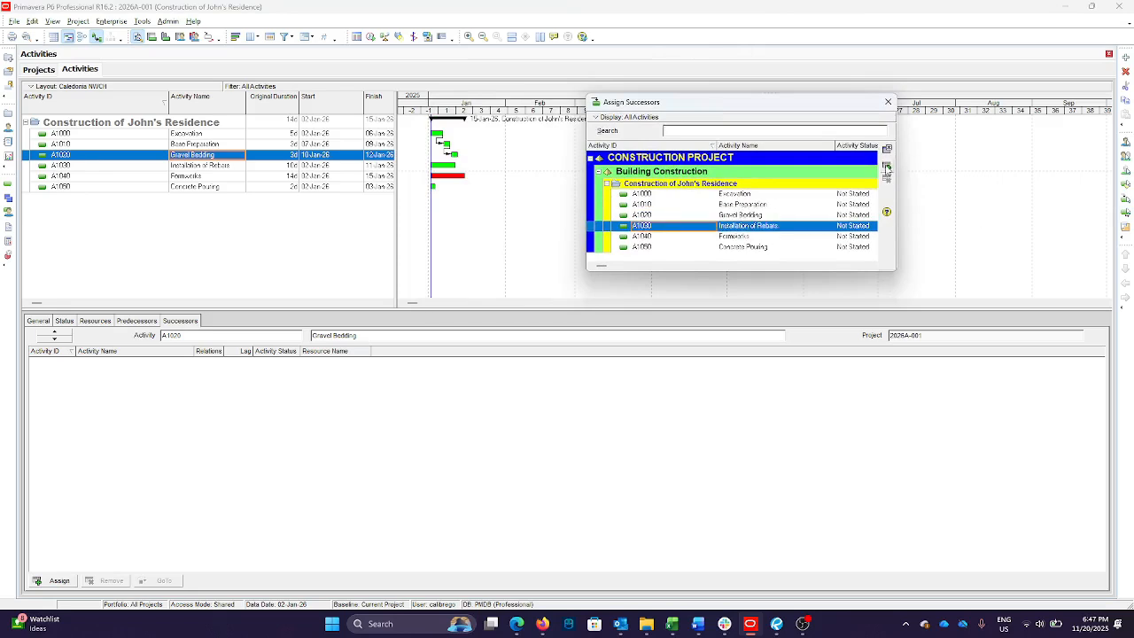
click(887, 166)
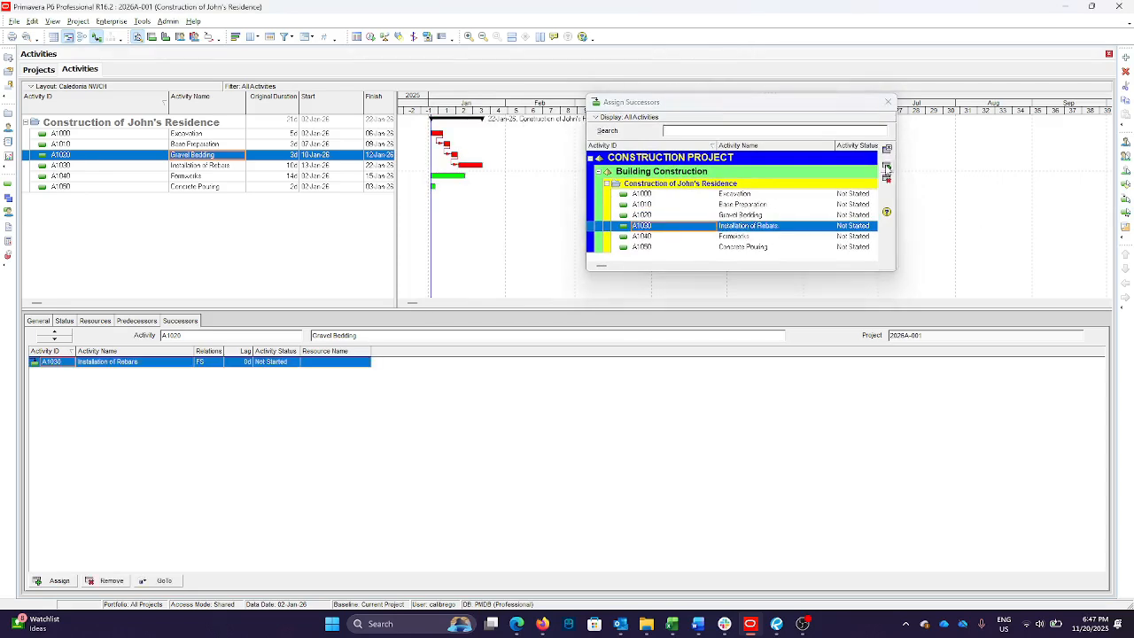
Assign Formworks as the finish-to-start successor of Installation of Rebars and close the successor assignment dialog
click(747, 236)
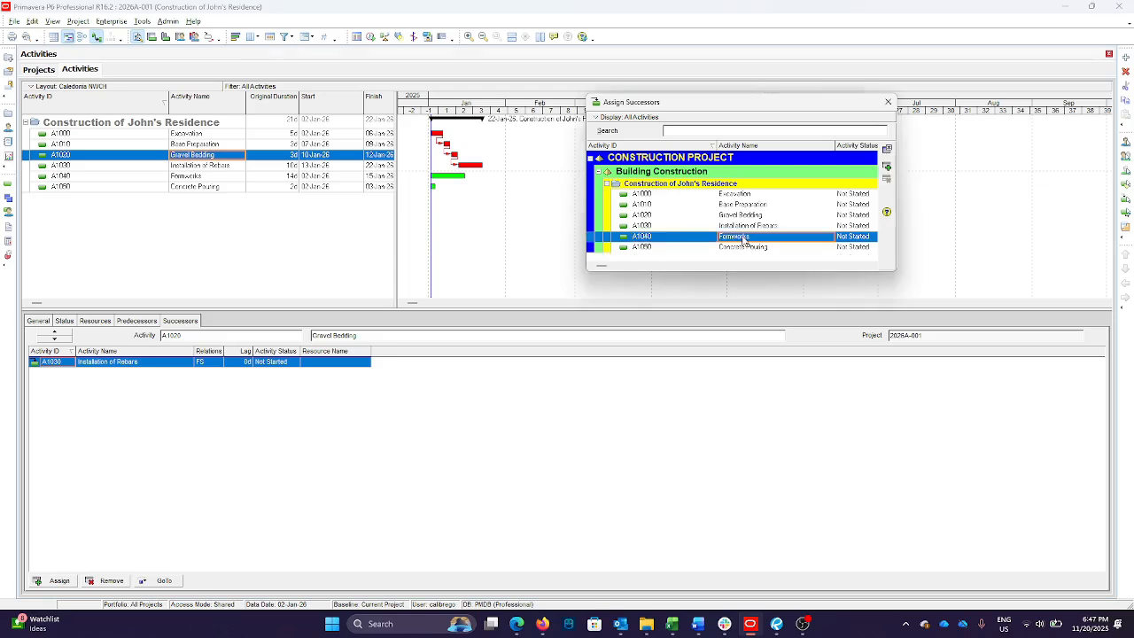
click(224, 168)
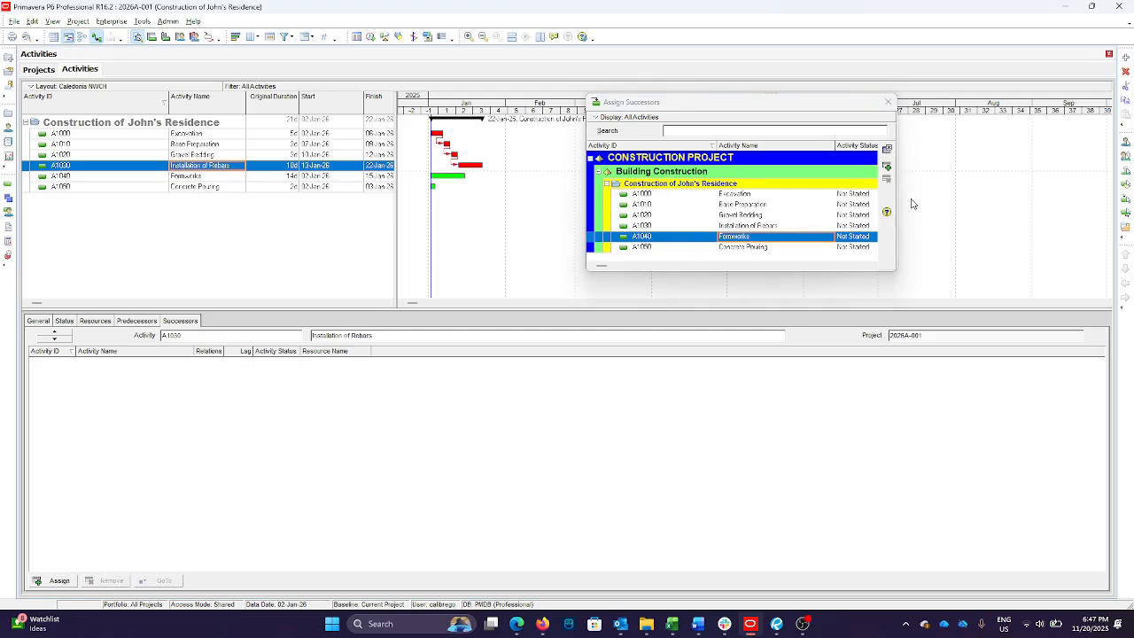
click(887, 166)
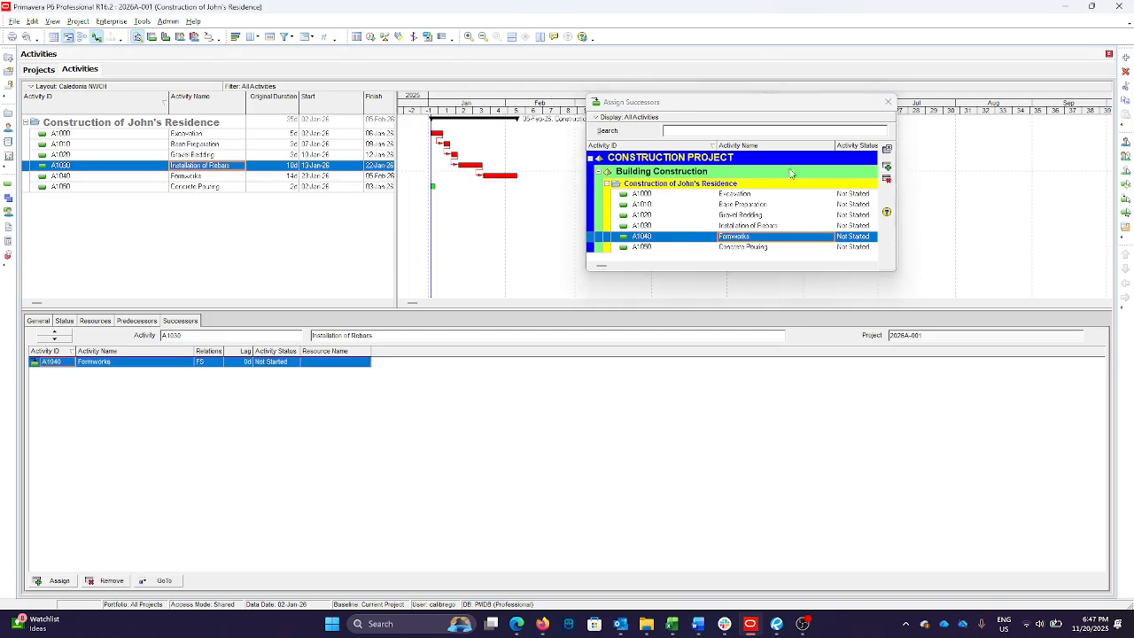
click(884, 104)
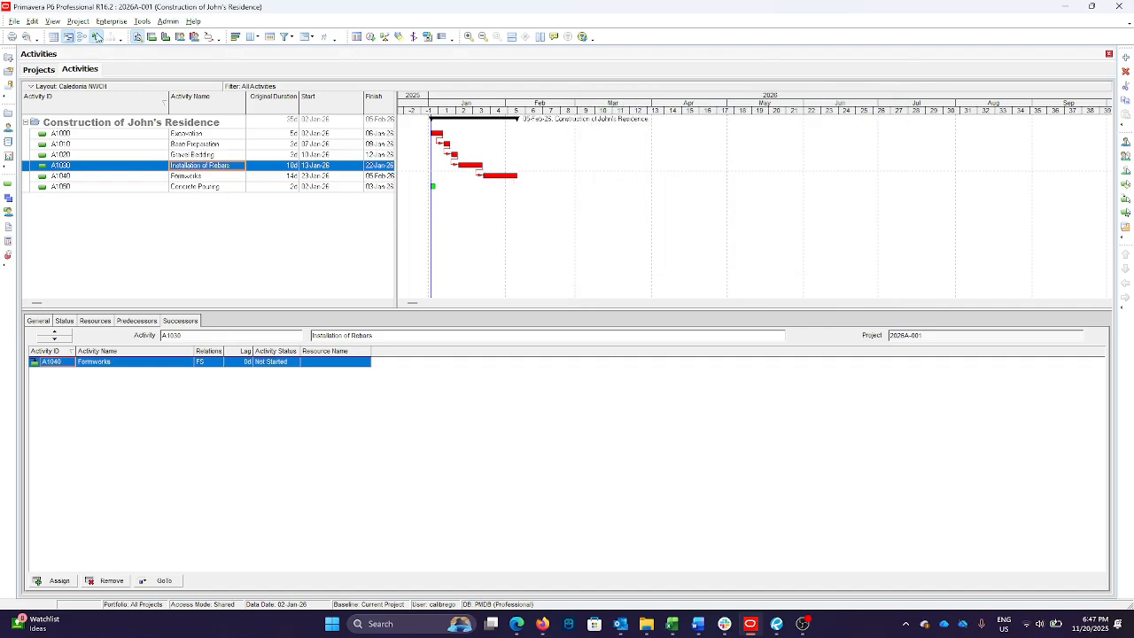
Link Formworks to Concrete Pouring with a finish-to-start relationship directly in the Gantt chart
drag(519, 176, 432, 186)
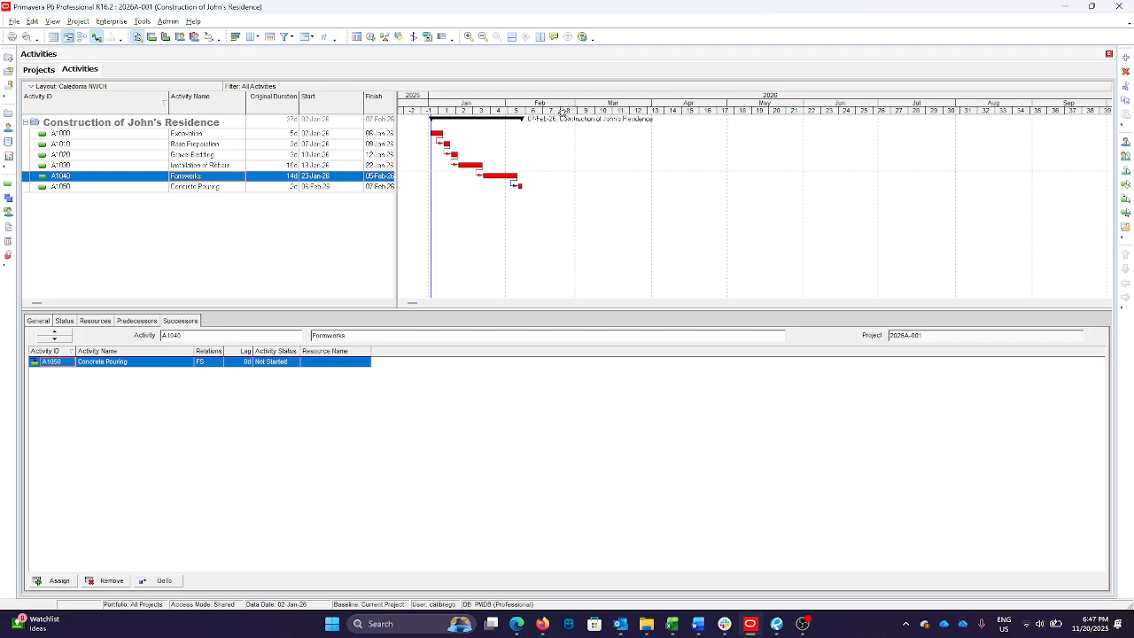
drag(564, 110, 700, 110)
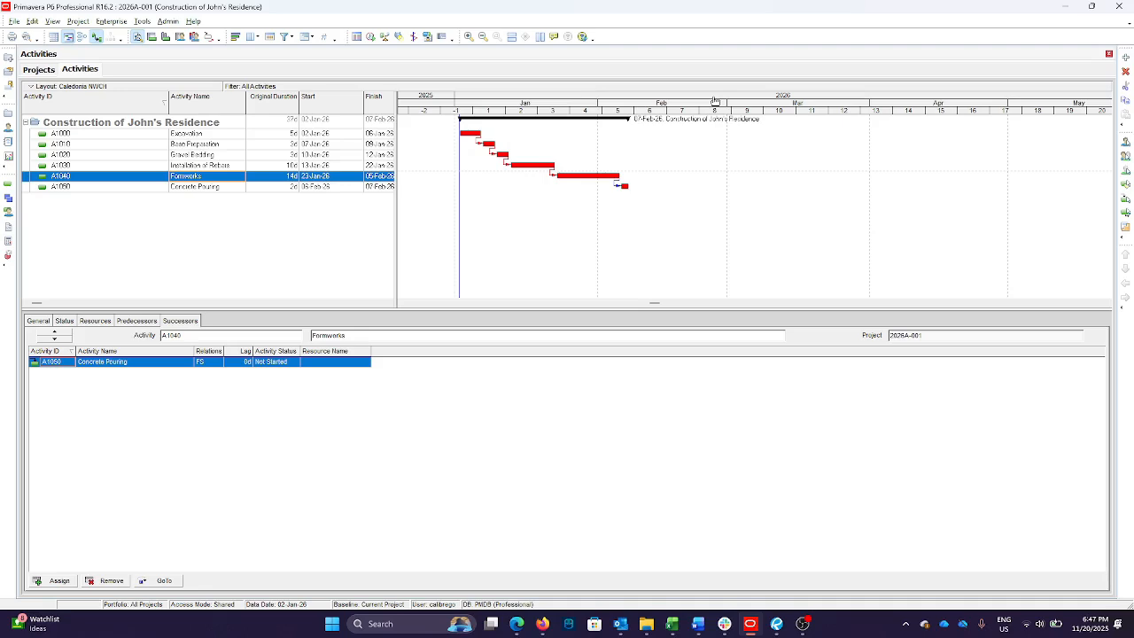
drag(715, 100, 909, 103)
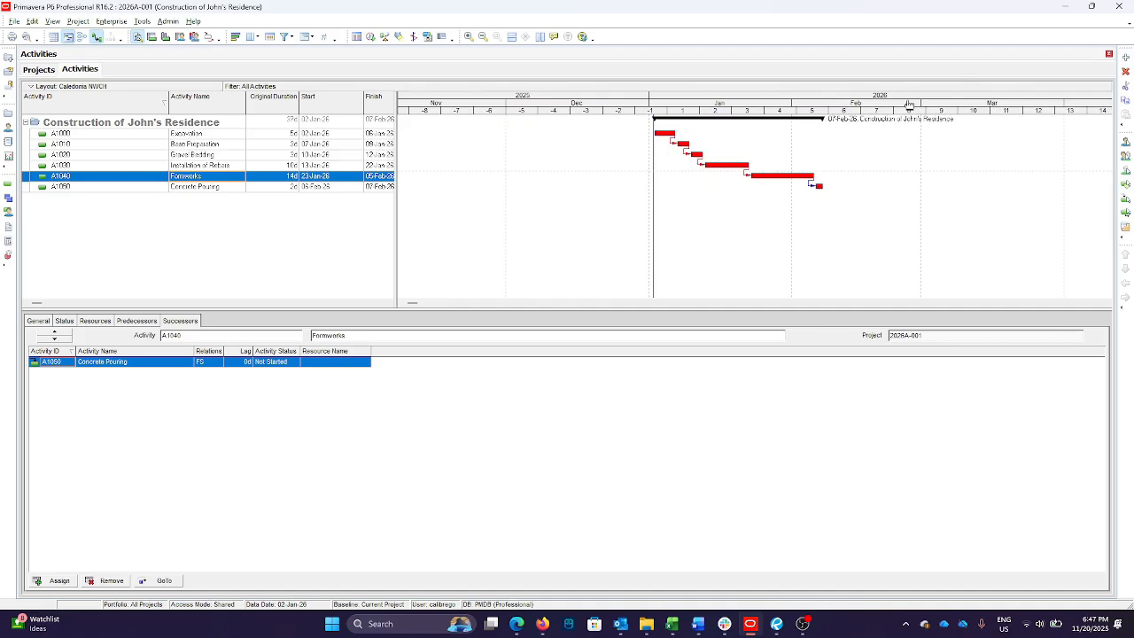